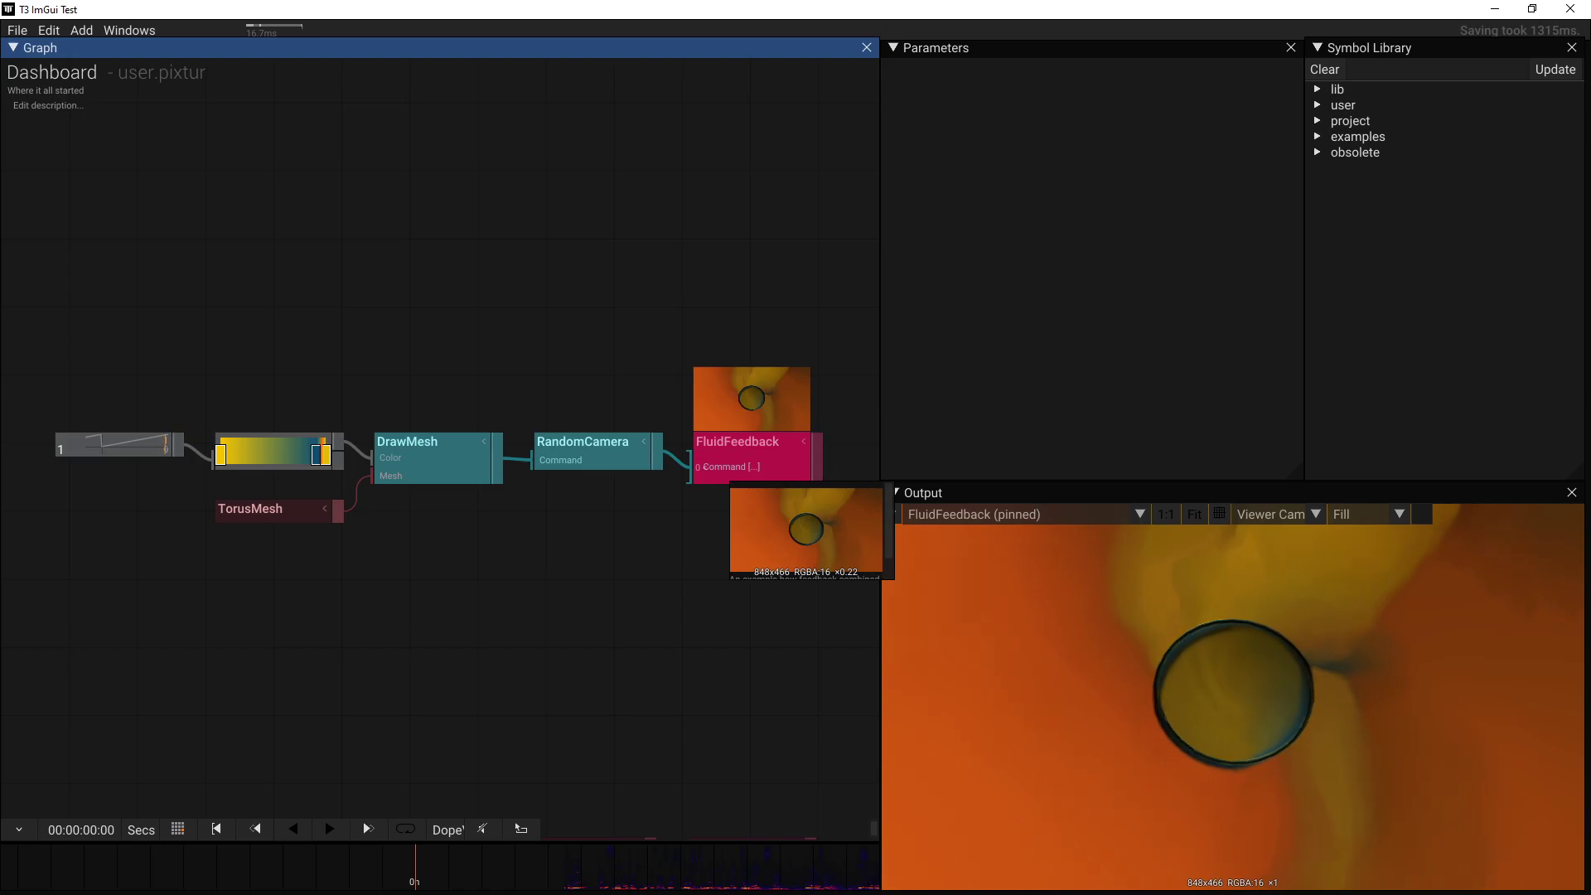
Switch to Firefox showing the still-scene/t3 repository page
{"action": "key", "text": "alt+Tab"}
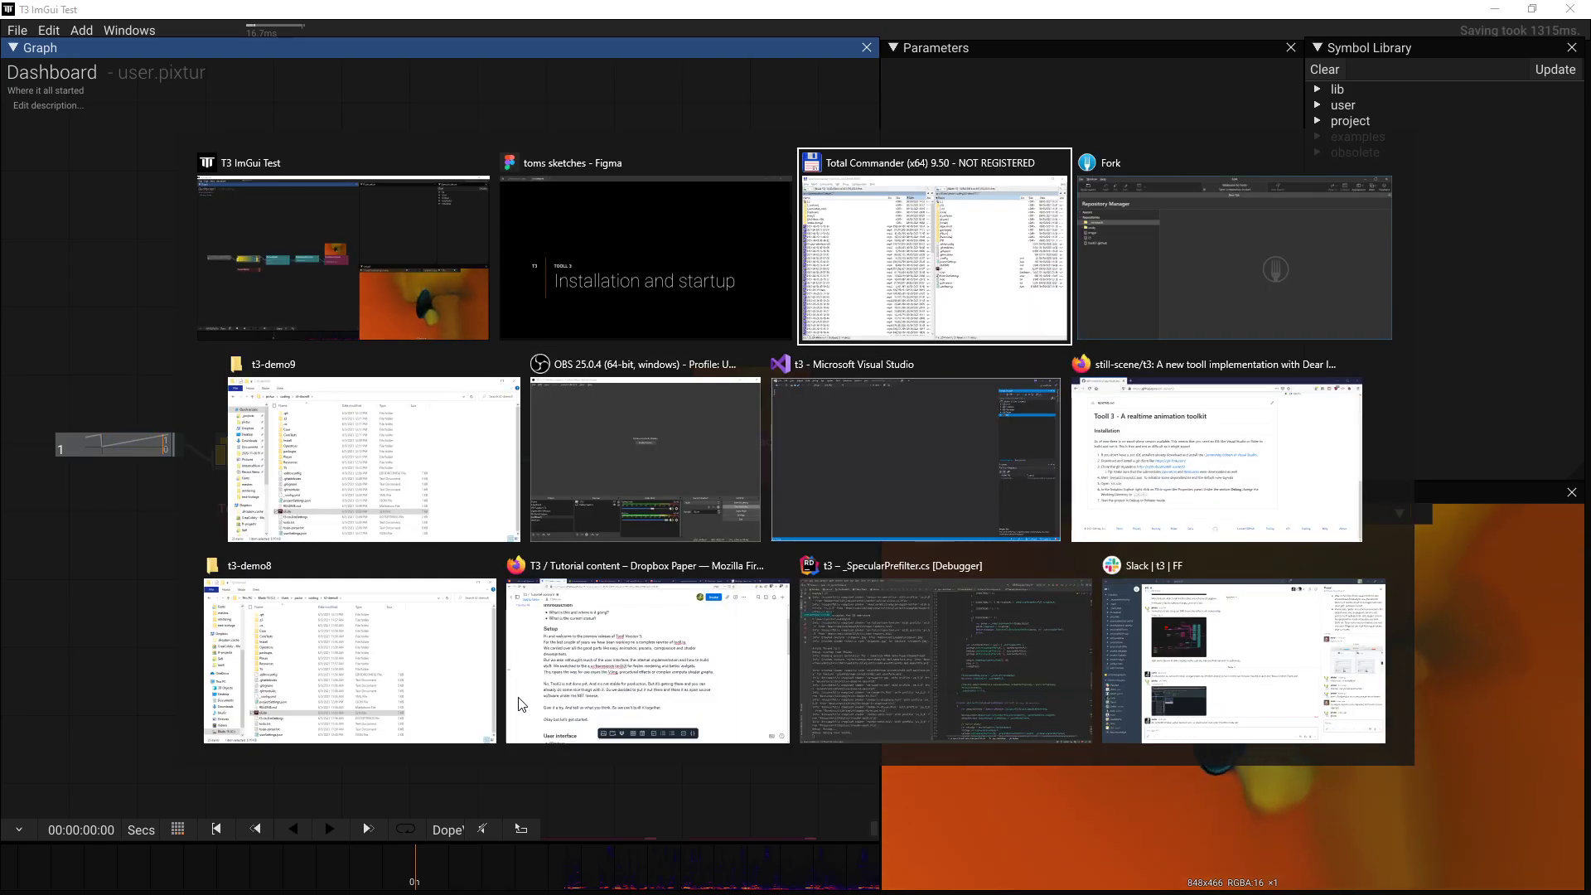
{"action": "key", "text": "alt+Tab"}
{"action": "key", "text": "alt+Tab"}
{"action": "key", "text": "alt+Tab"}
{"action": "key", "text": "alt+Tab"}
{"action": "key", "text": "alt+Tab"}
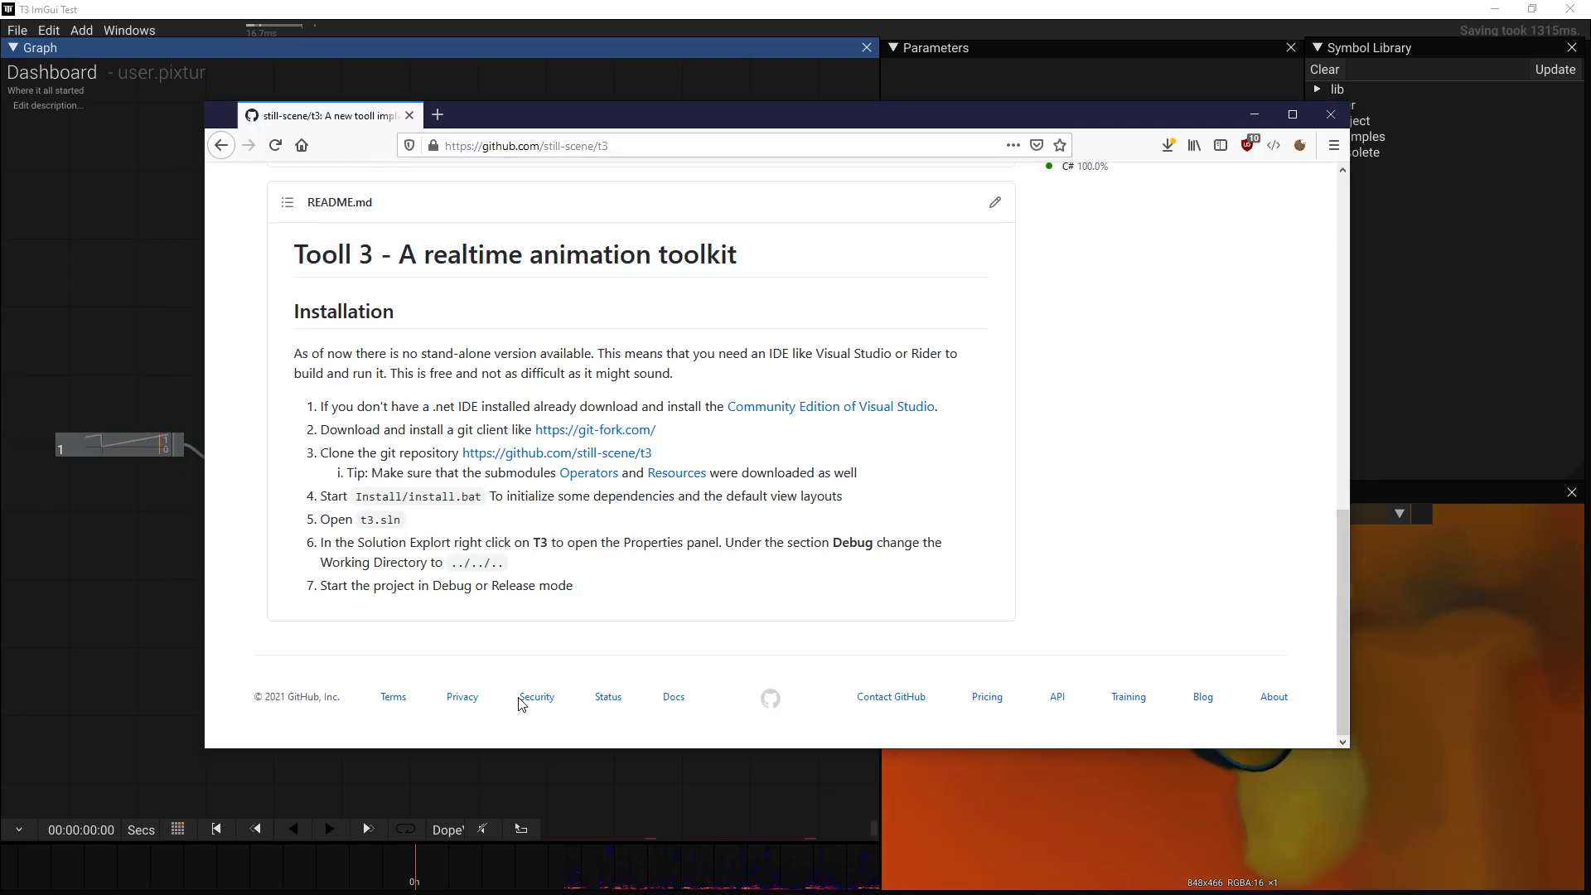
{"action": "scroll", "coordinate": [612, 276], "scroll_direction": "up", "scroll_amount": 5}
{"action": "scroll", "coordinate": [612, 277], "scroll_direction": "up", "scroll_amount": 3}
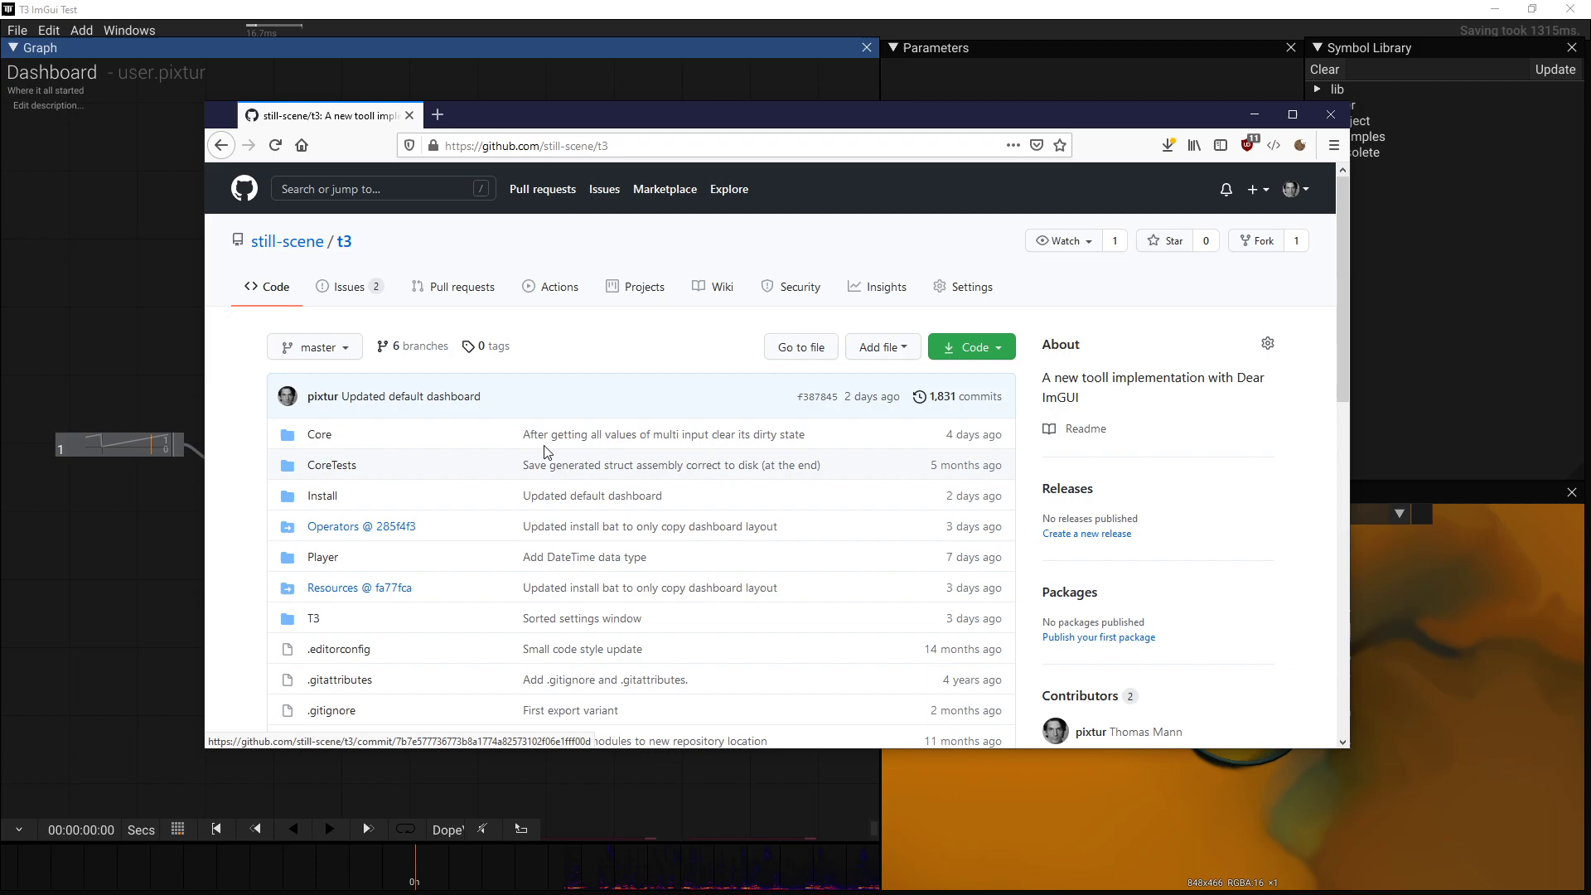
{"action": "scroll", "coordinate": [501, 504], "scroll_direction": "down", "scroll_amount": 5}
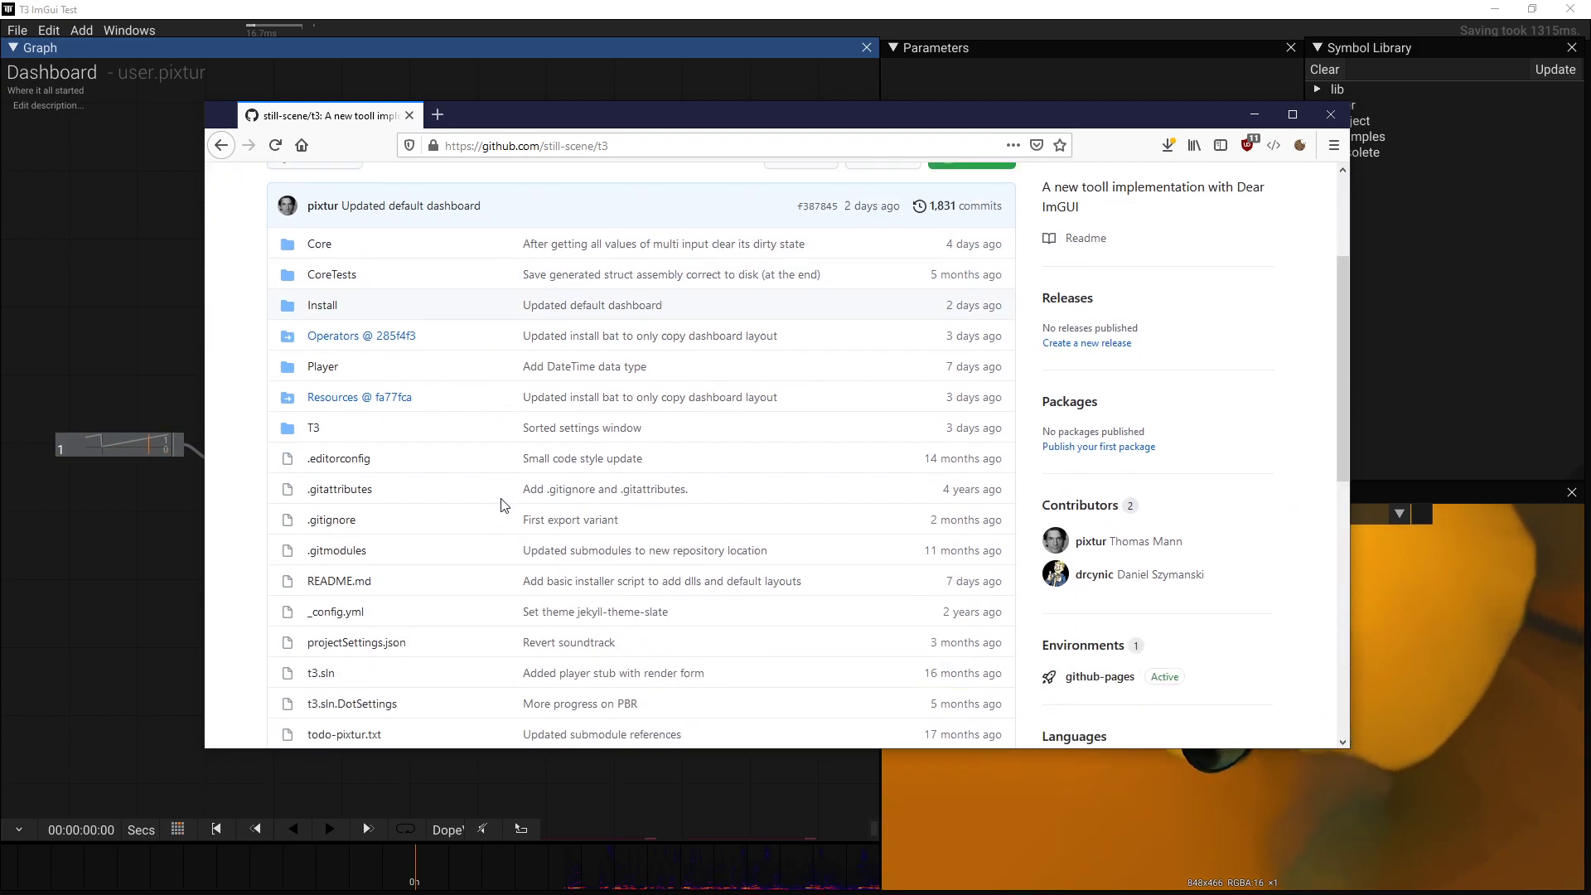
{"action": "scroll", "coordinate": [501, 504], "scroll_direction": "down", "scroll_amount": 3}
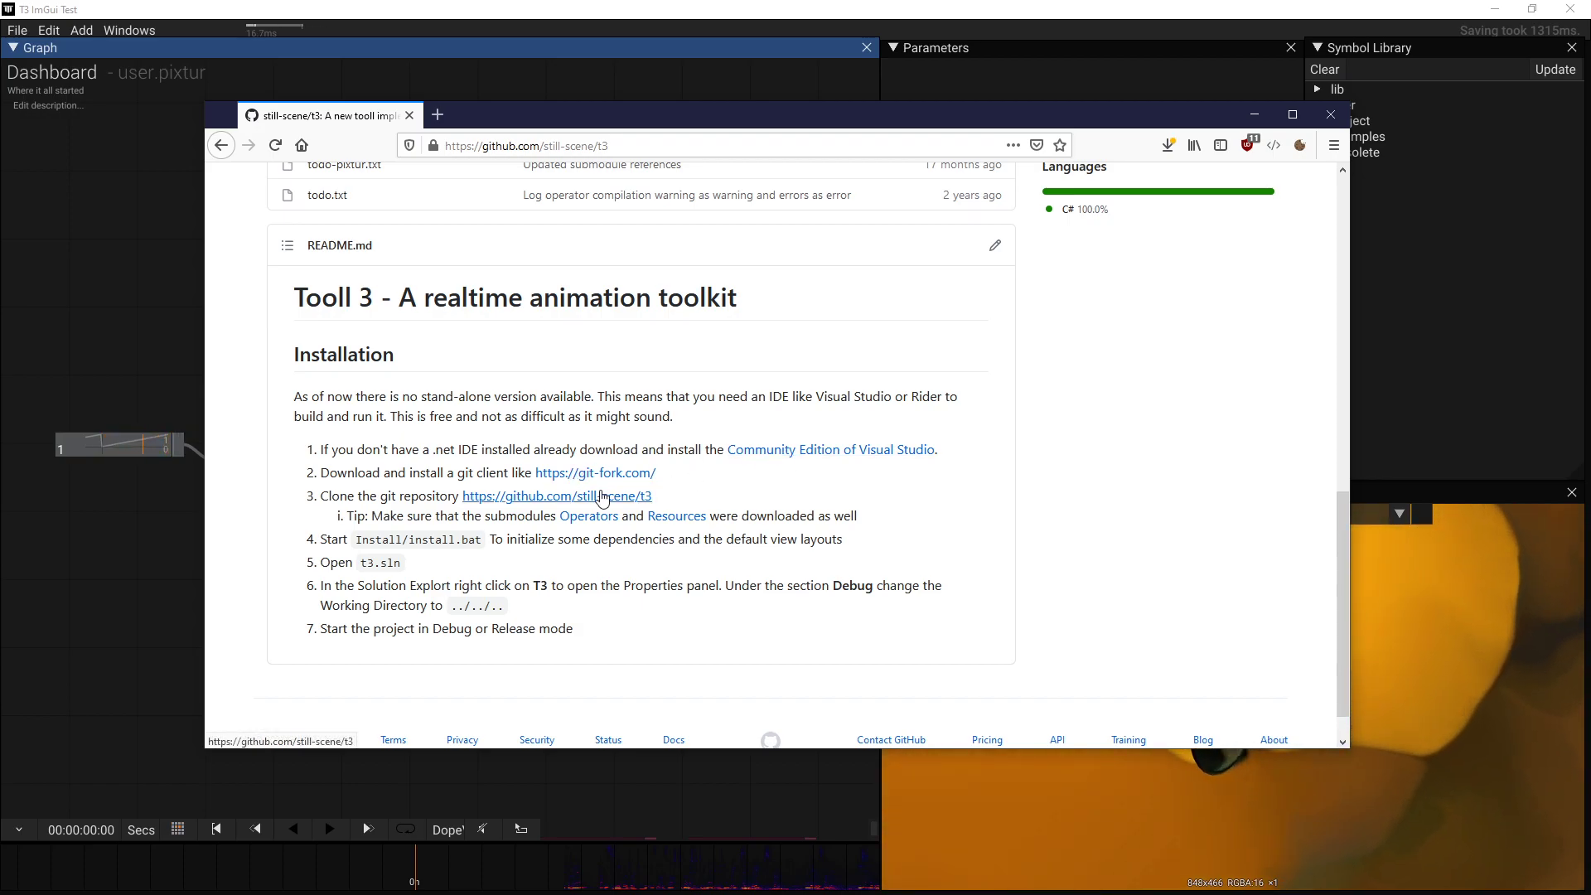
Copy the t3 repository's HTTPS clone URL from the green Code dropdown
{"action": "left_click", "coordinate": [649, 497]}
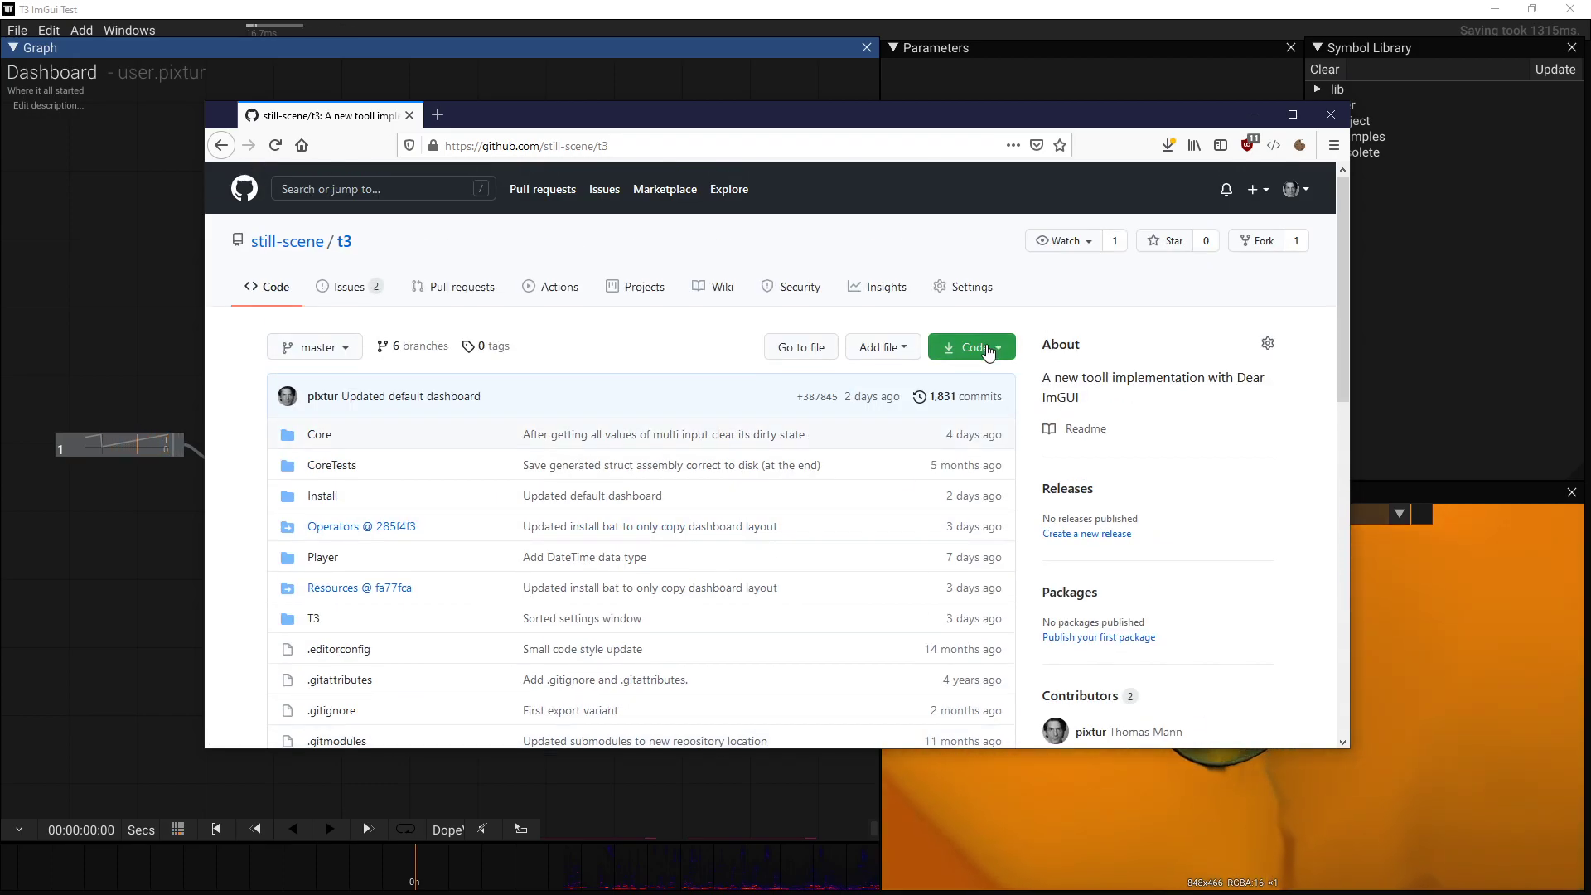
{"action": "left_click", "coordinate": [981, 351]}
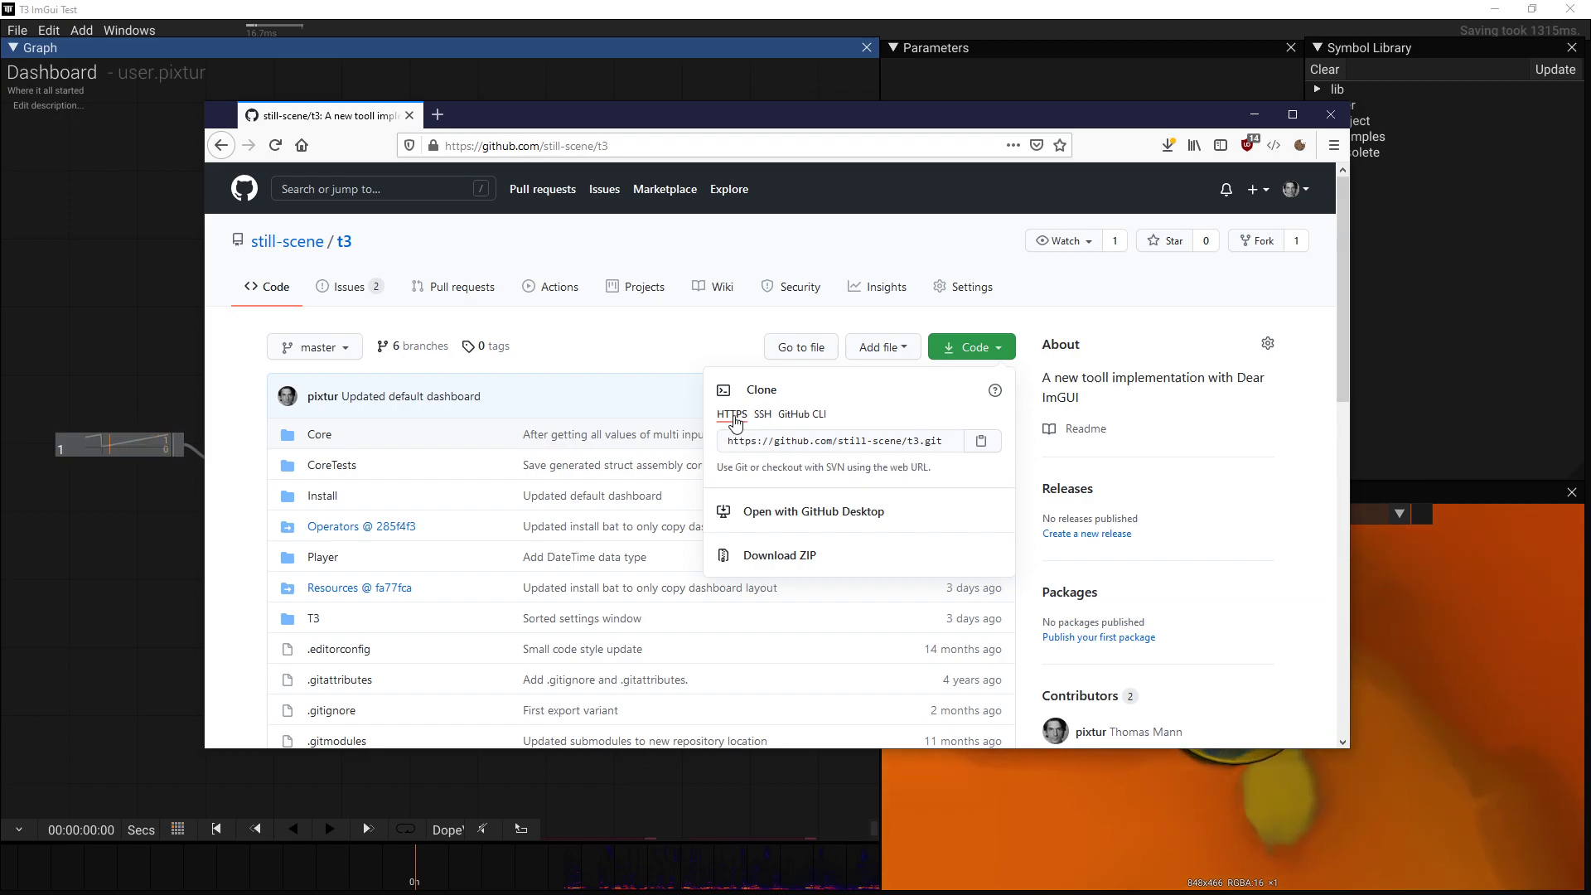
{"action": "left_click", "coordinate": [983, 442]}
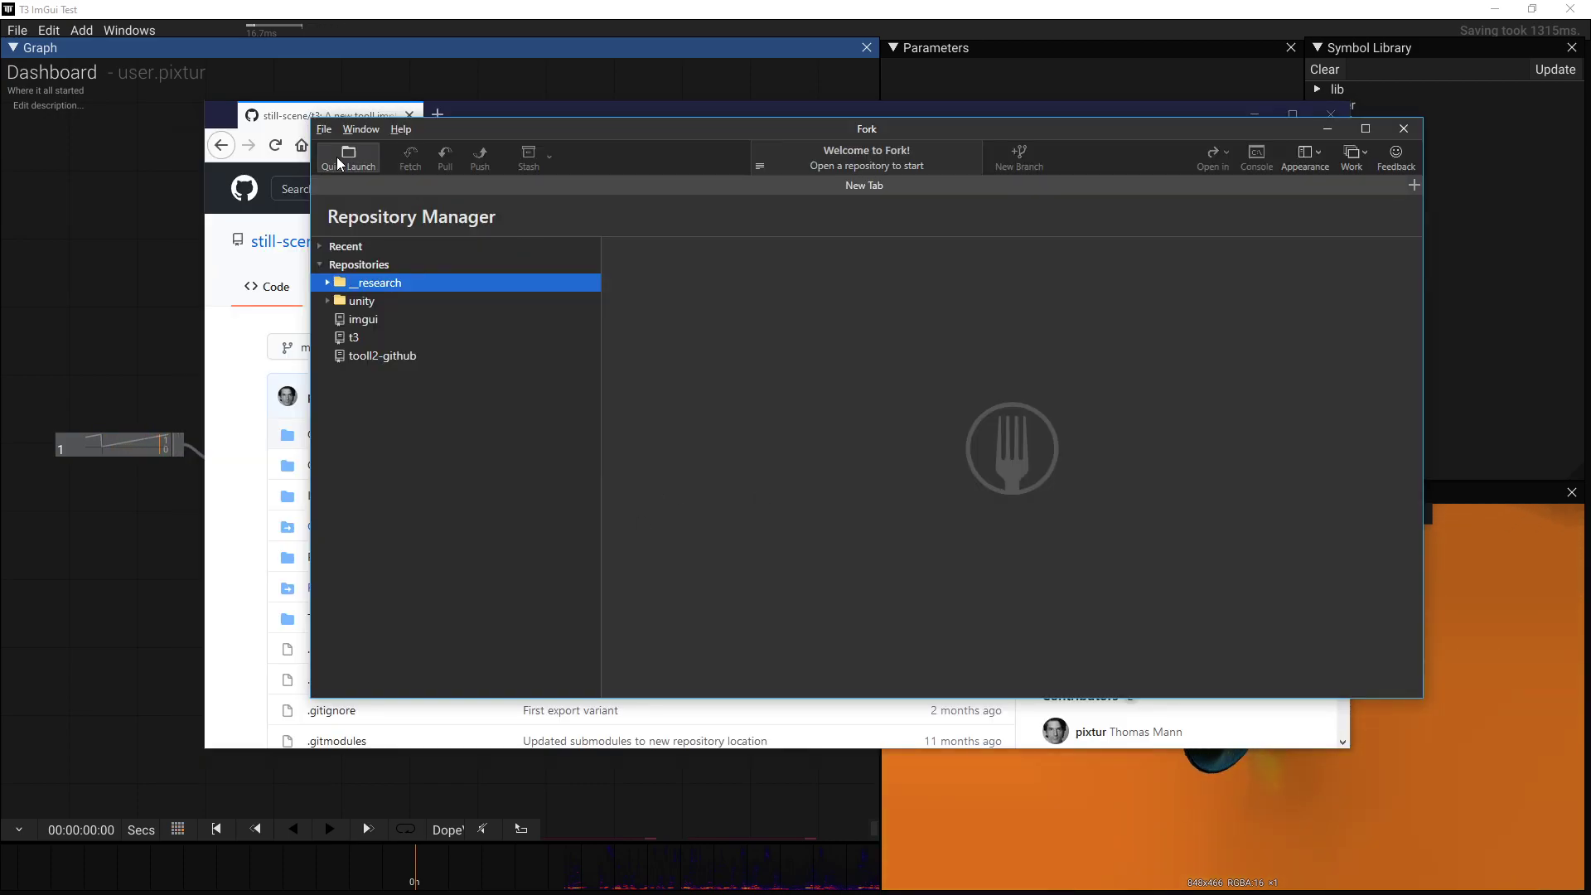
Fill Fork's Clone dialog with the t3 URL, parent folder and name t3-demo10
{"action": "left_click", "coordinate": [322, 131]}
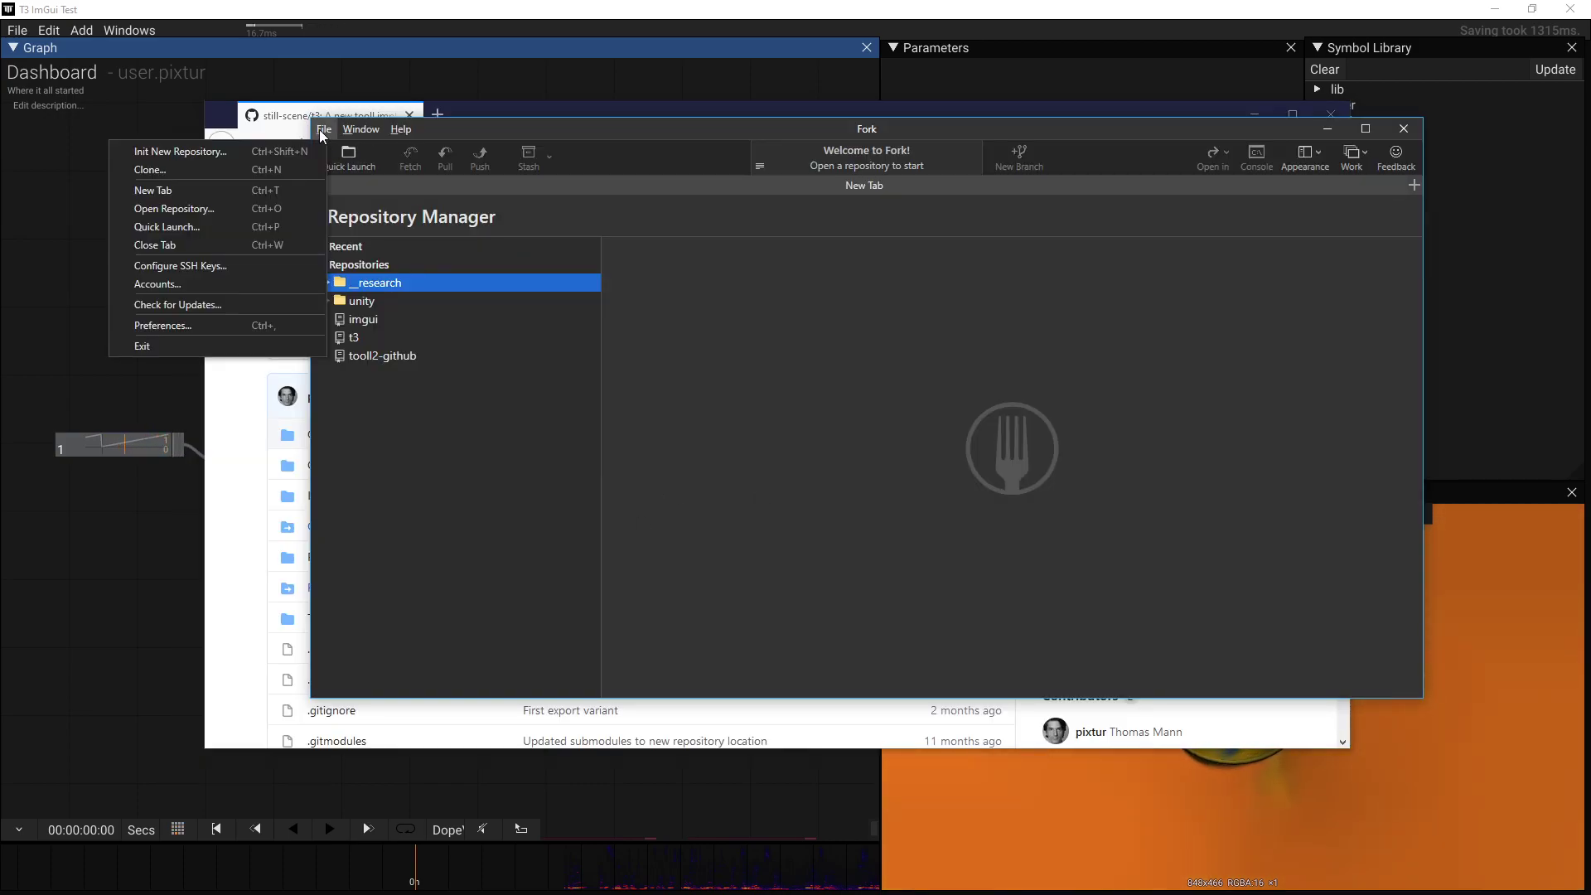
{"action": "left_click", "coordinate": [230, 171]}
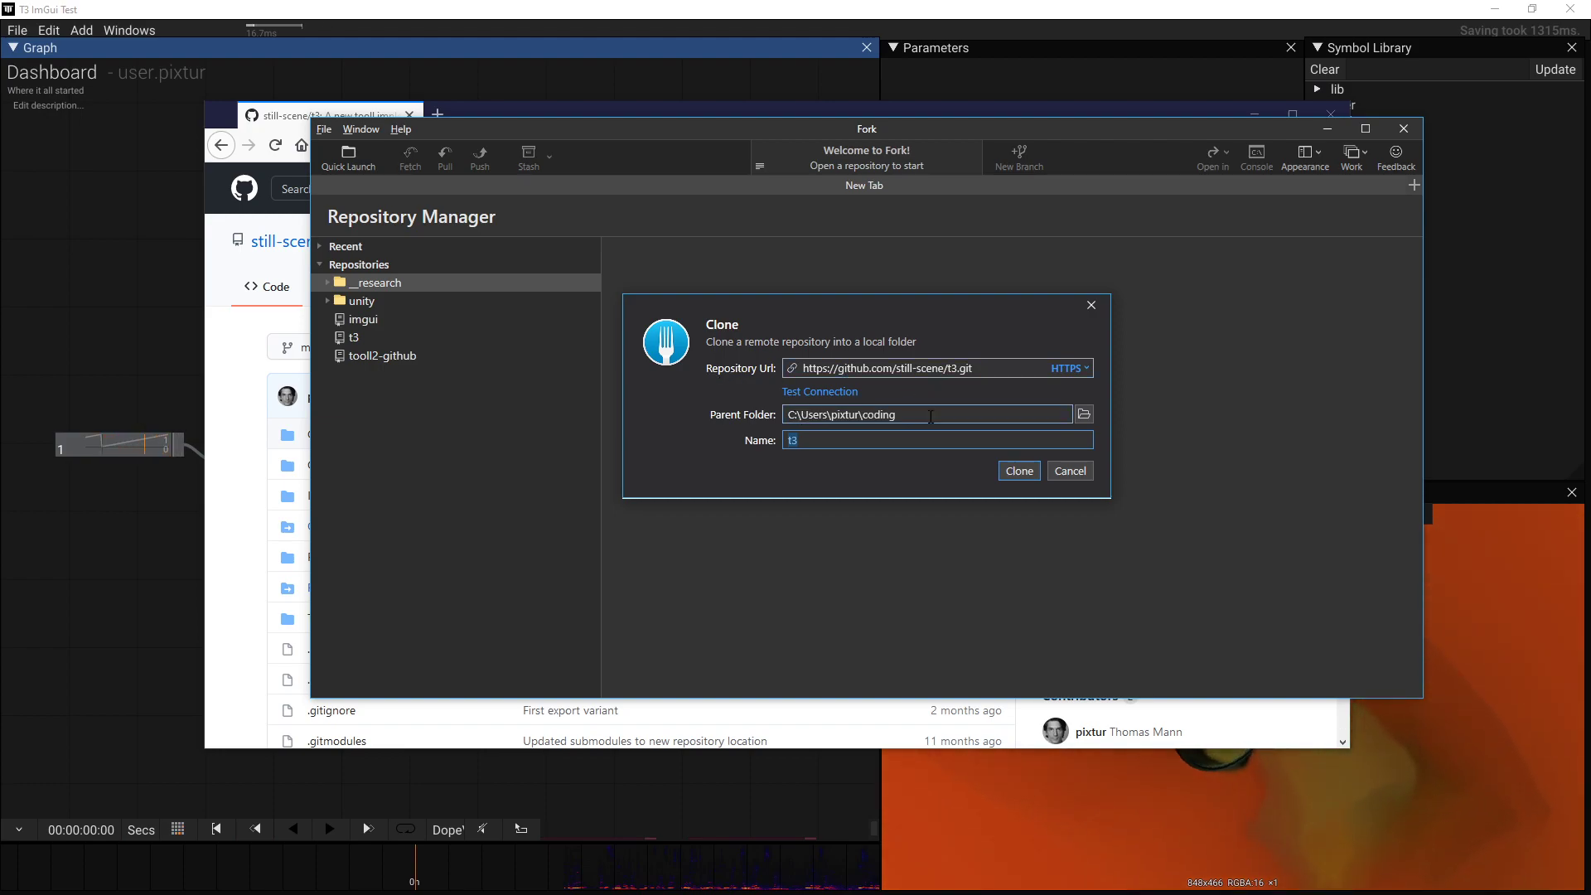
{"action": "left_click", "coordinate": [928, 417]}
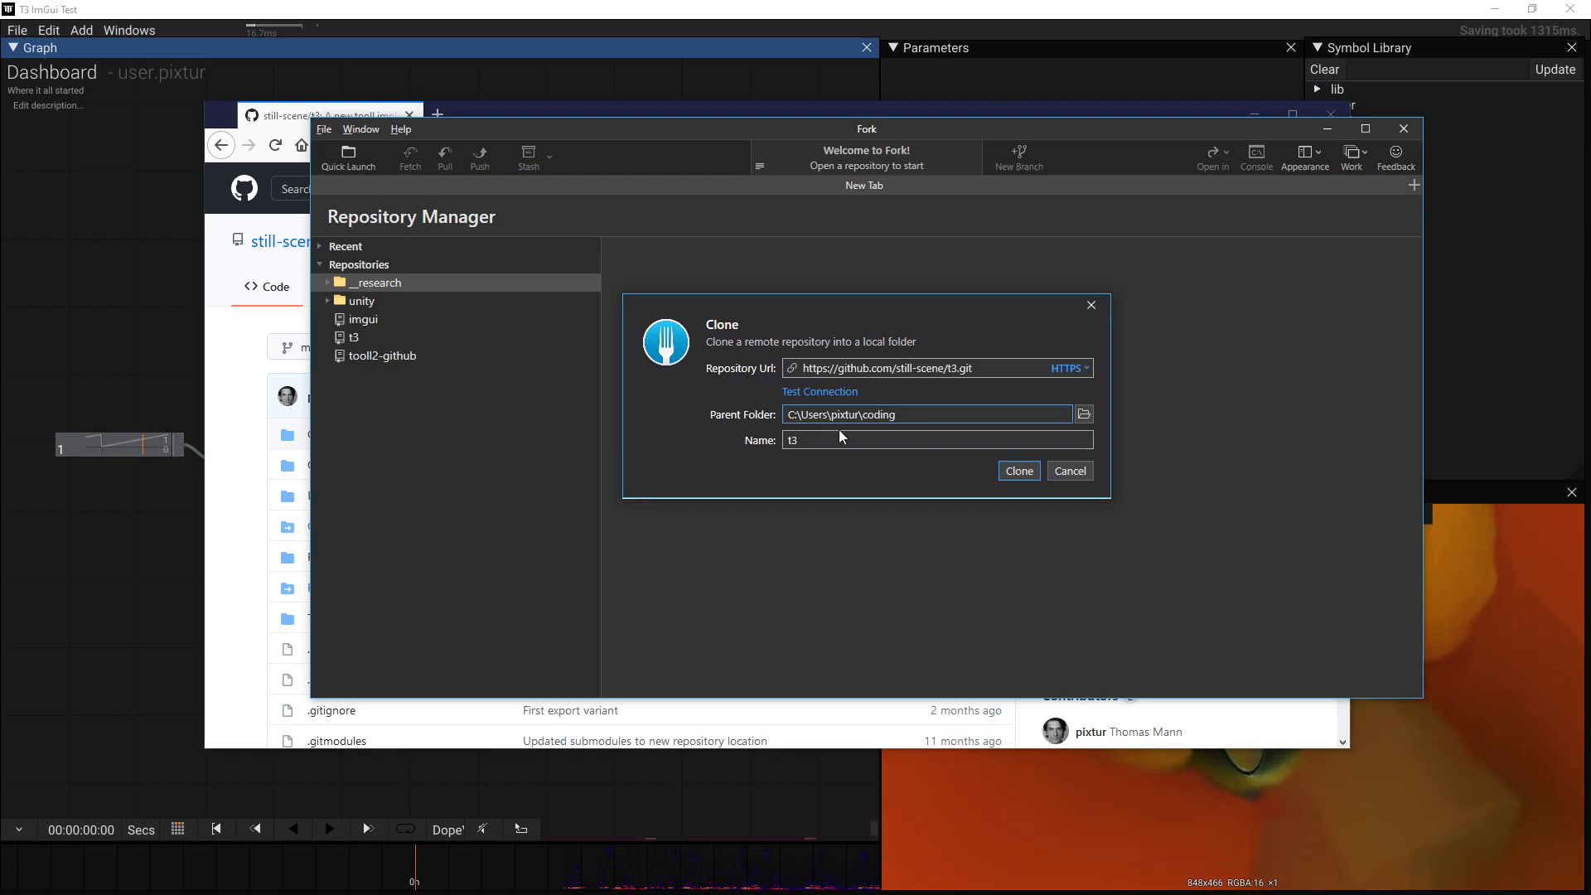
{"action": "left_click", "coordinate": [865, 438]}
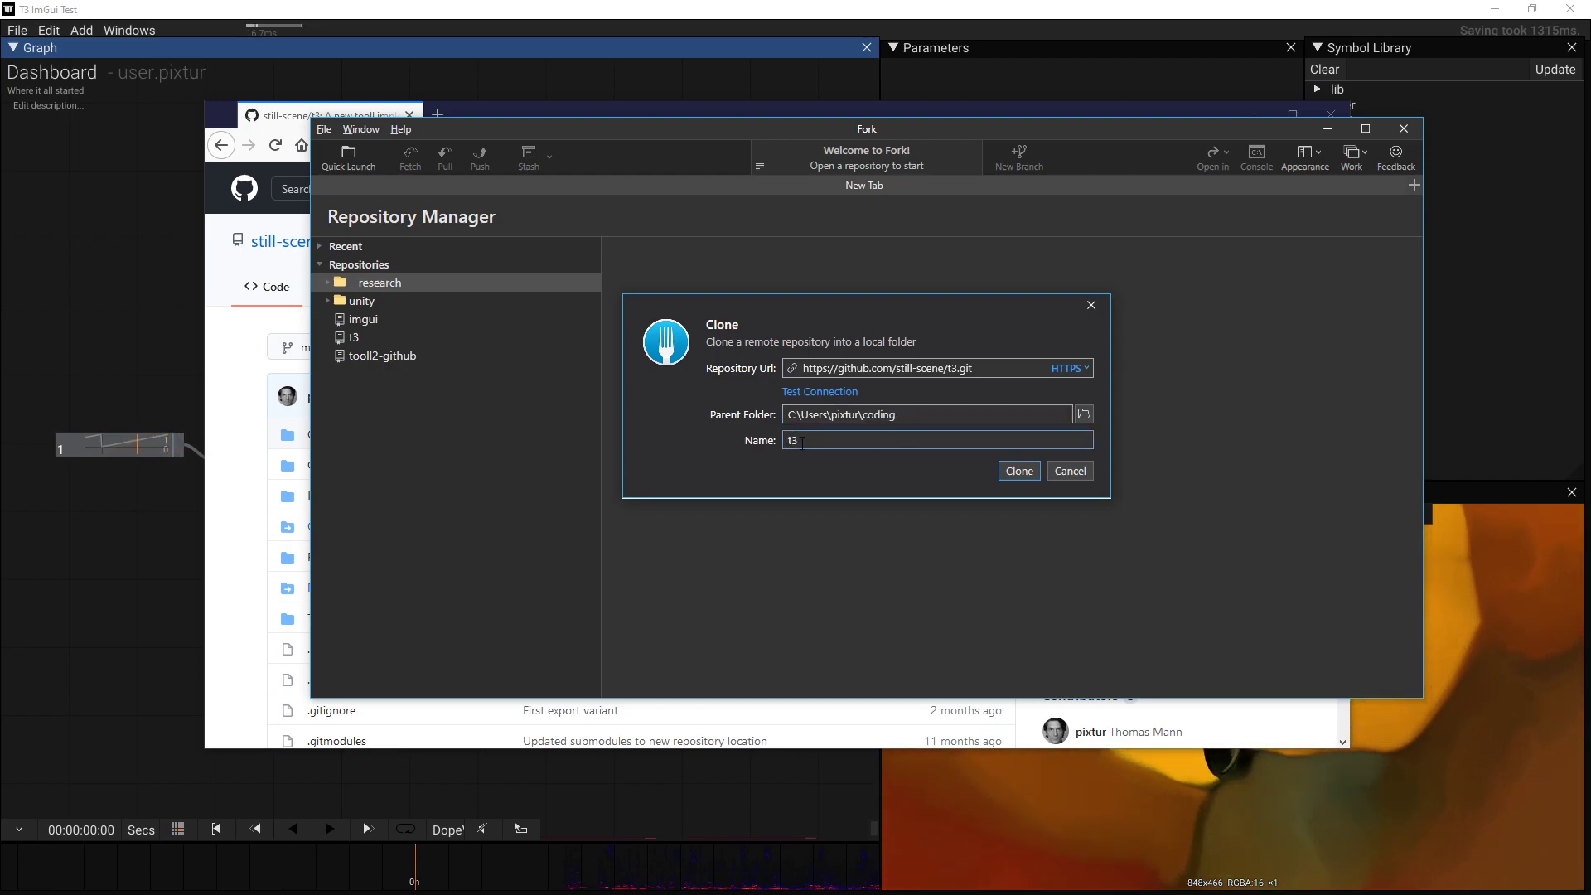
{"action": "double_click", "coordinate": [808, 445]}
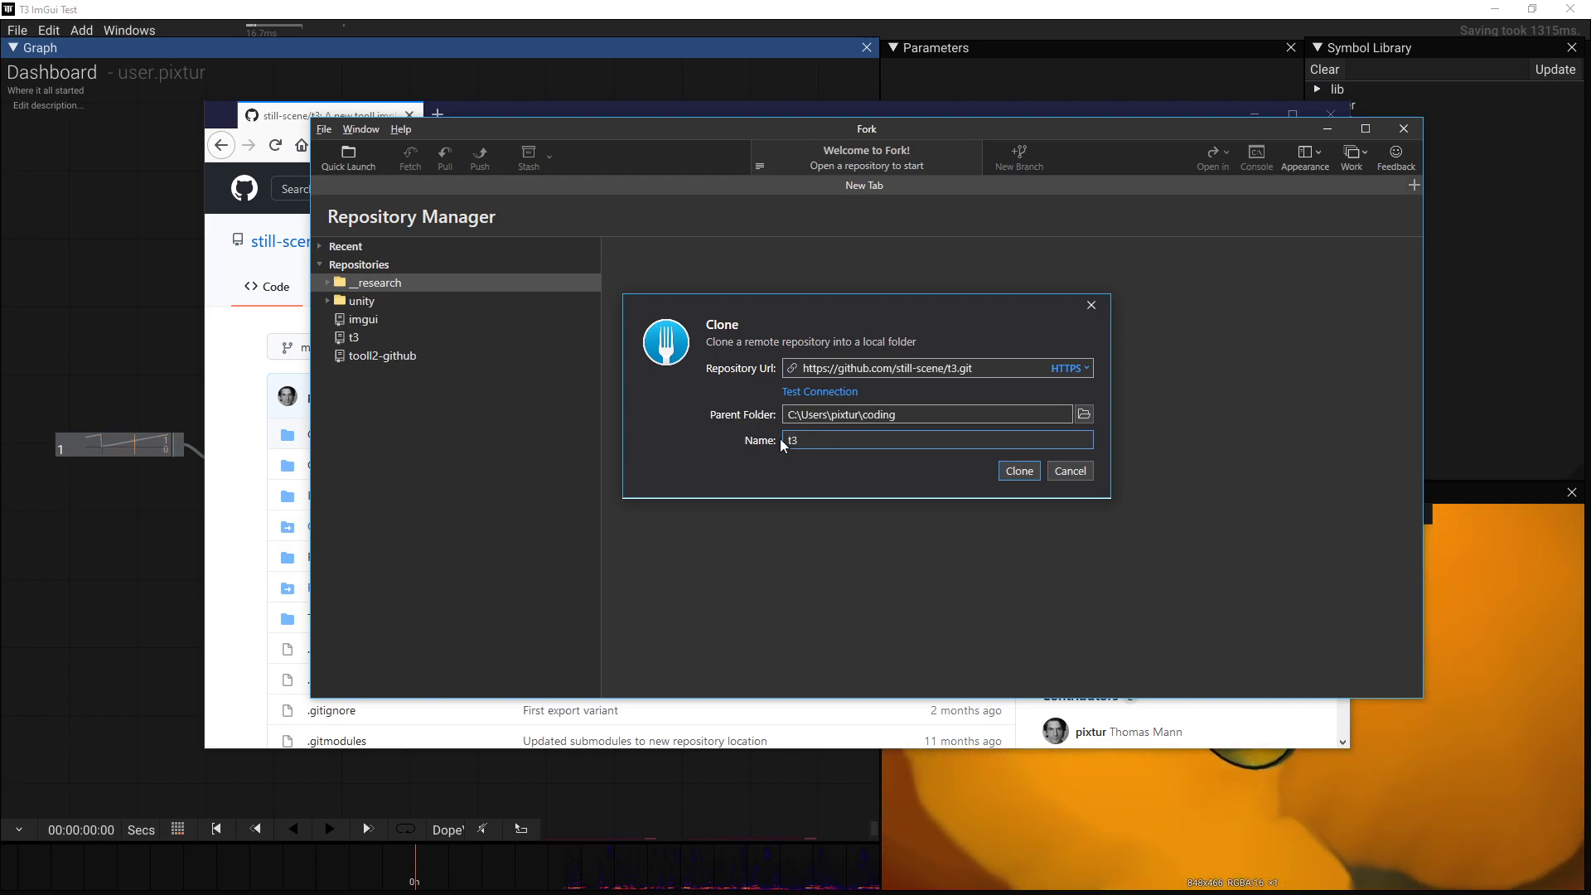
{"action": "left_click", "coordinate": [810, 440]}
{"action": "type", "text": "-demo10"}
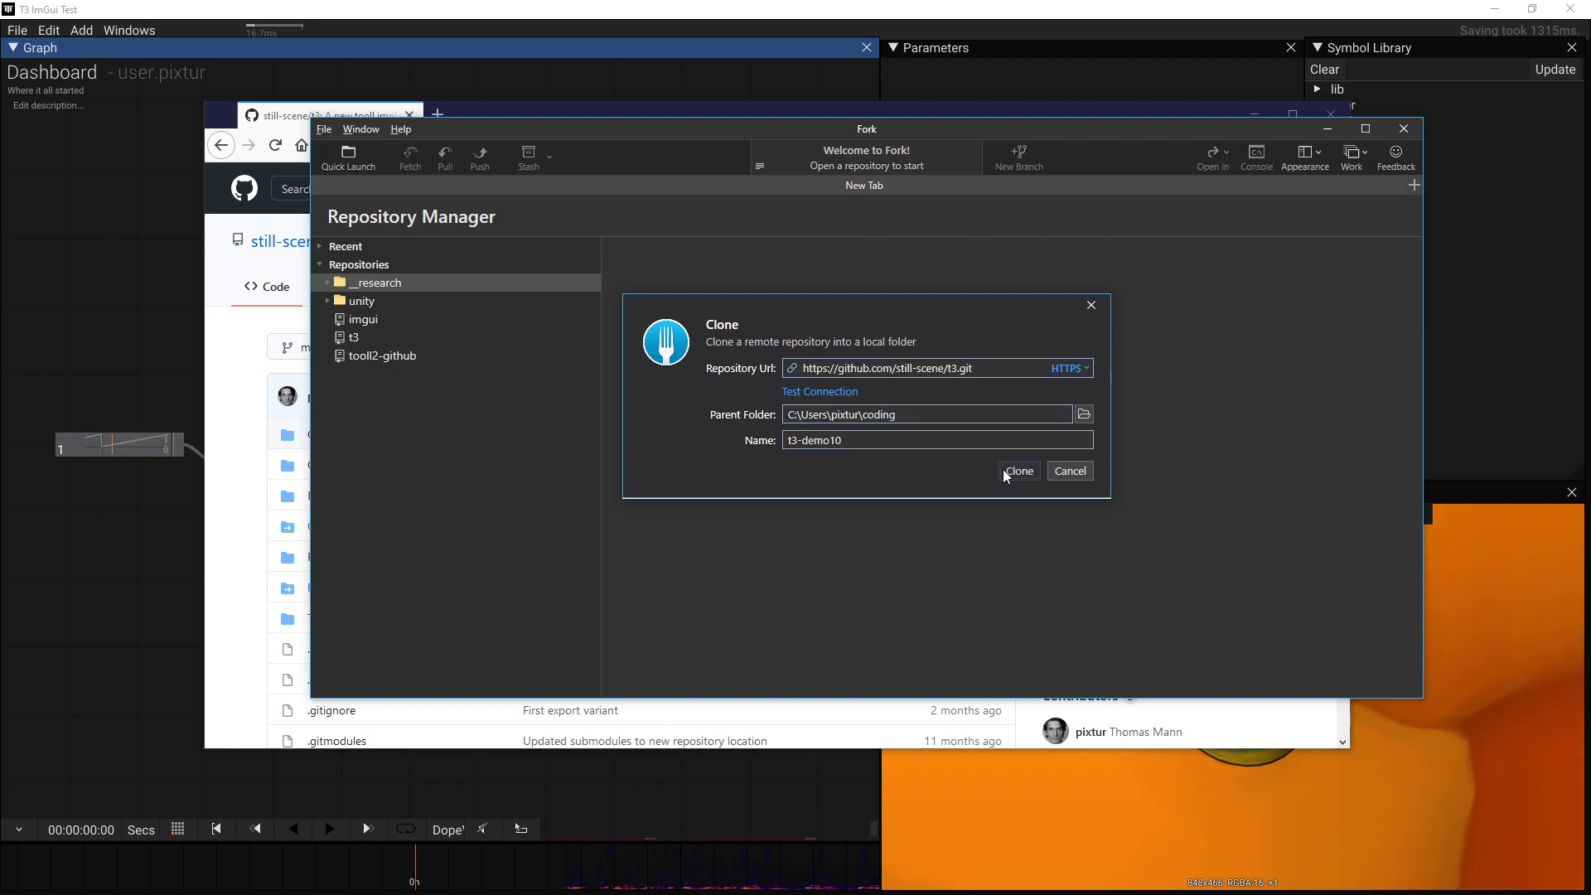
Clone the t3 repository into the t3-demo10 folder
{"action": "left_click", "coordinate": [1004, 469]}
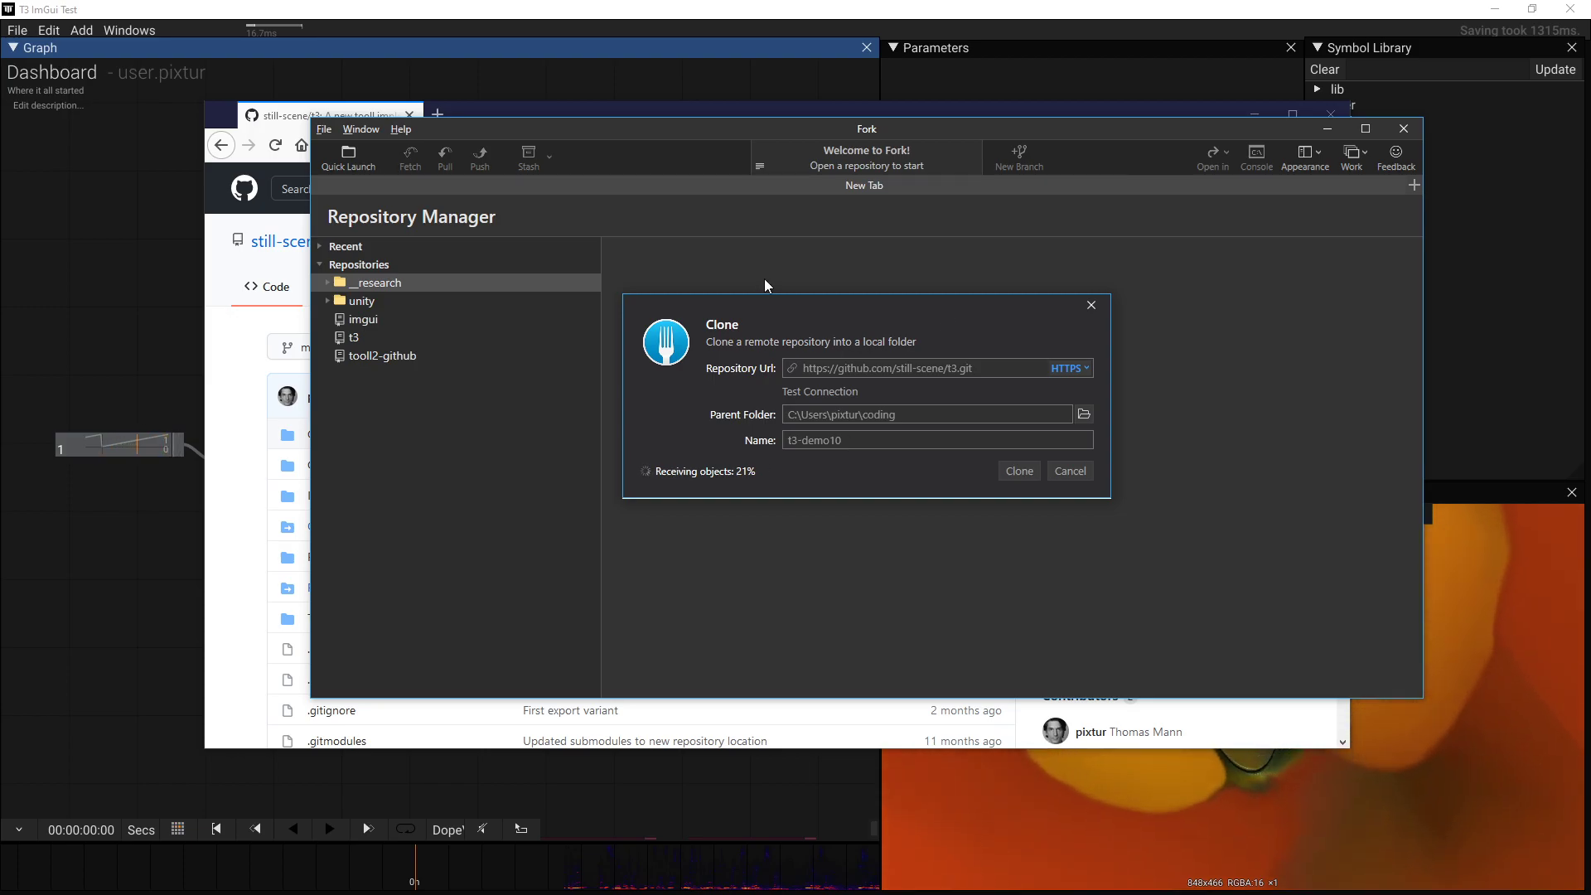
Highlight the README's Install/install.bat path and the ../../.. working directory value
{"action": "left_click", "coordinate": [240, 451]}
{"action": "scroll", "coordinate": [760, 493], "scroll_direction": "down", "scroll_amount": 5}
{"action": "scroll", "coordinate": [759, 493], "scroll_direction": "down", "scroll_amount": 5}
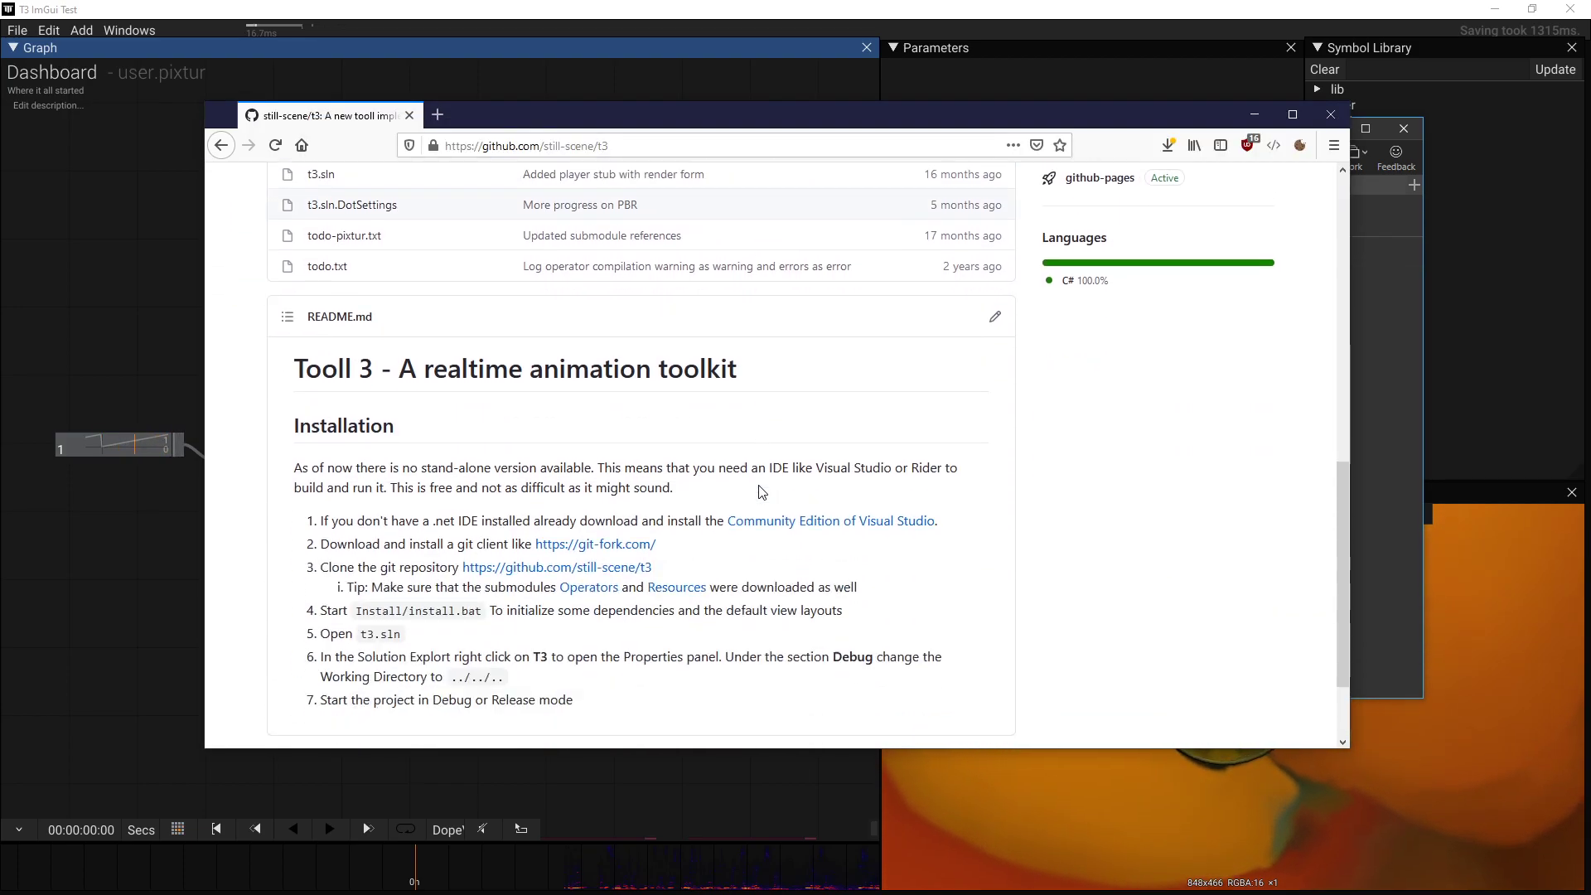
{"action": "scroll", "coordinate": [760, 493], "scroll_direction": "down", "scroll_amount": 5}
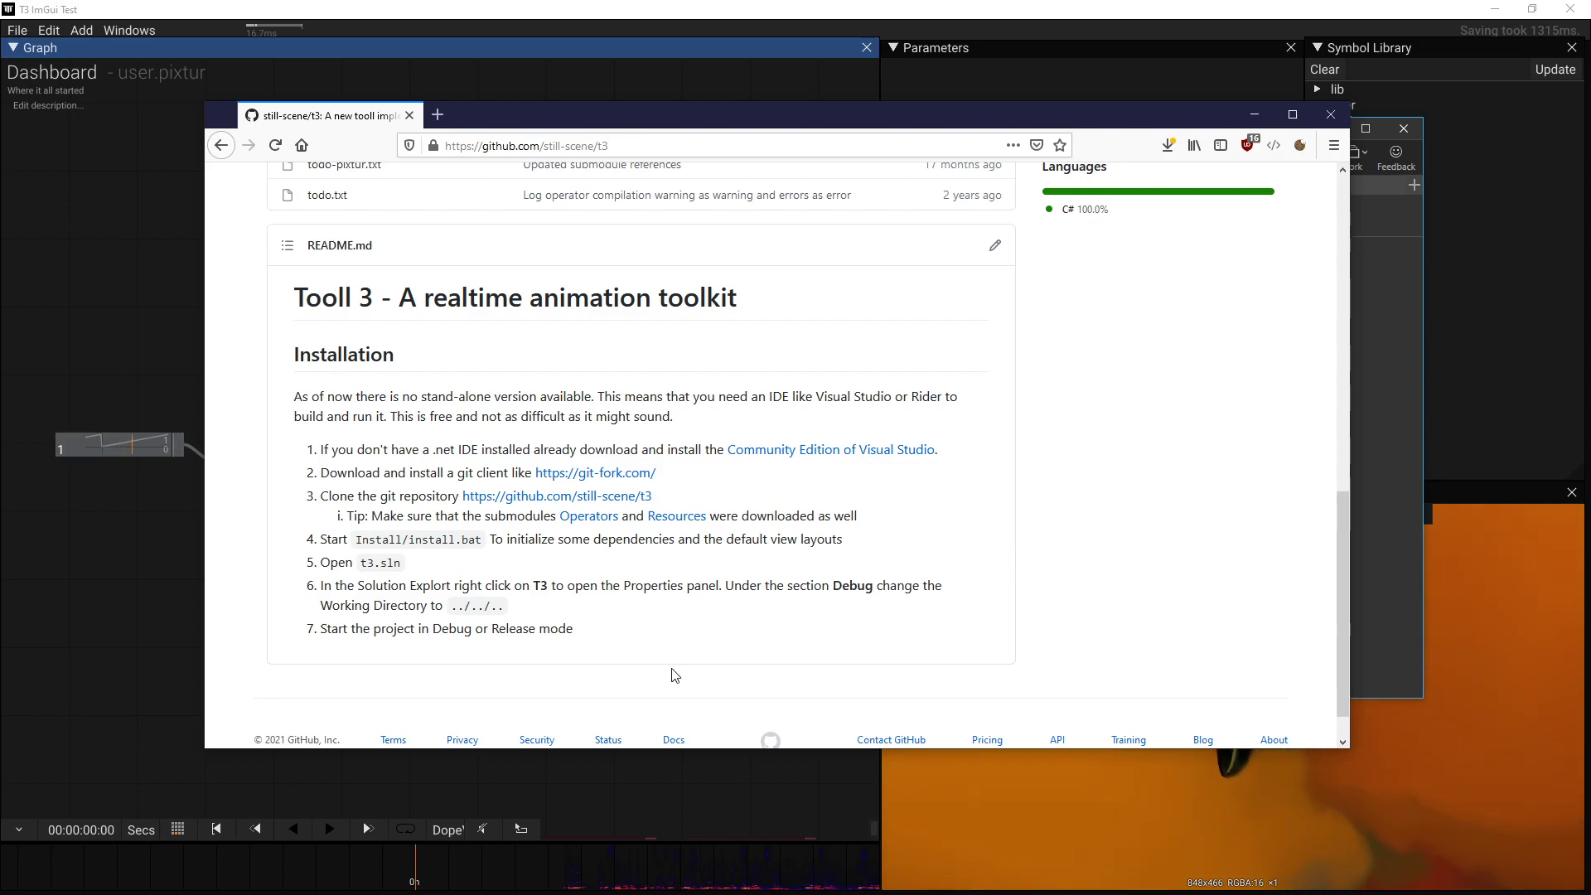
{"action": "double_click", "coordinate": [397, 539]}
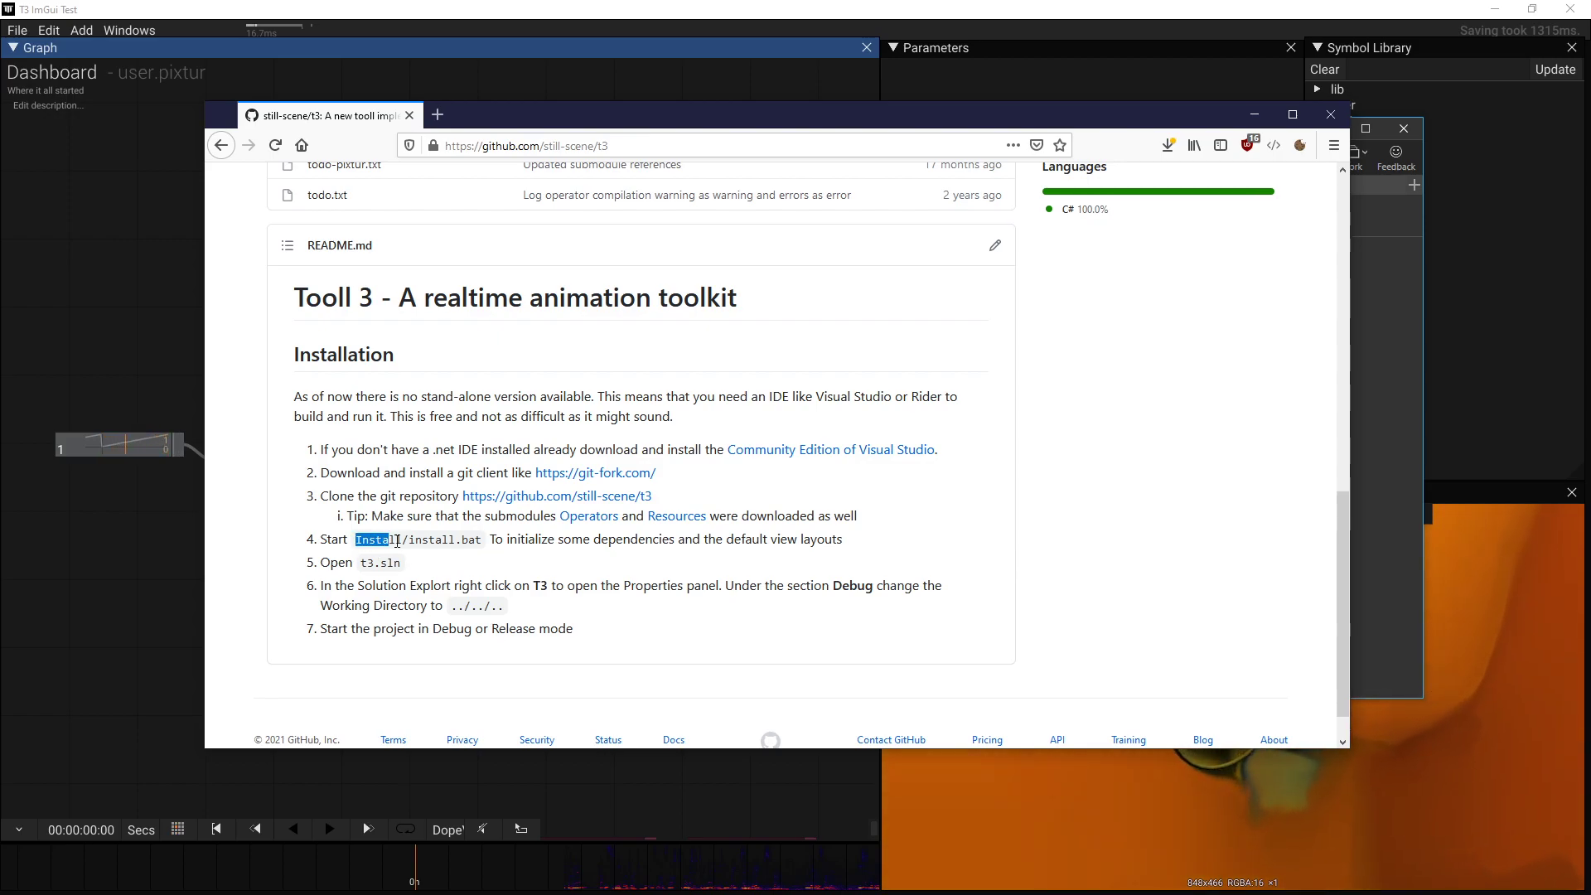
{"action": "left_click_drag", "start_coordinate": [396, 539], "coordinate": [481, 540]}
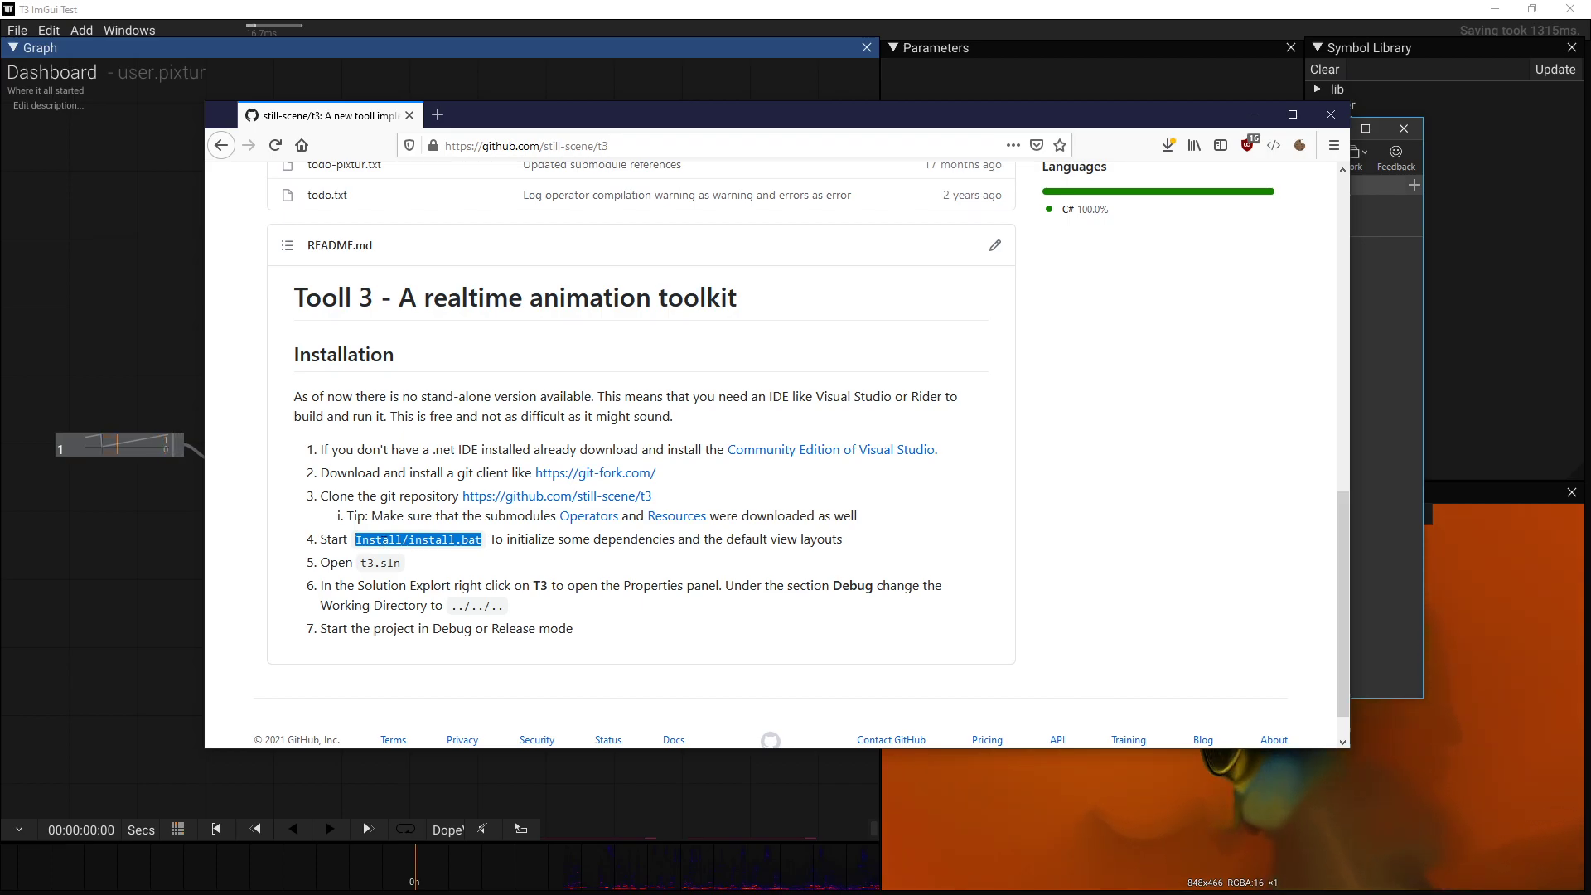
{"action": "left_click", "coordinate": [421, 543]}
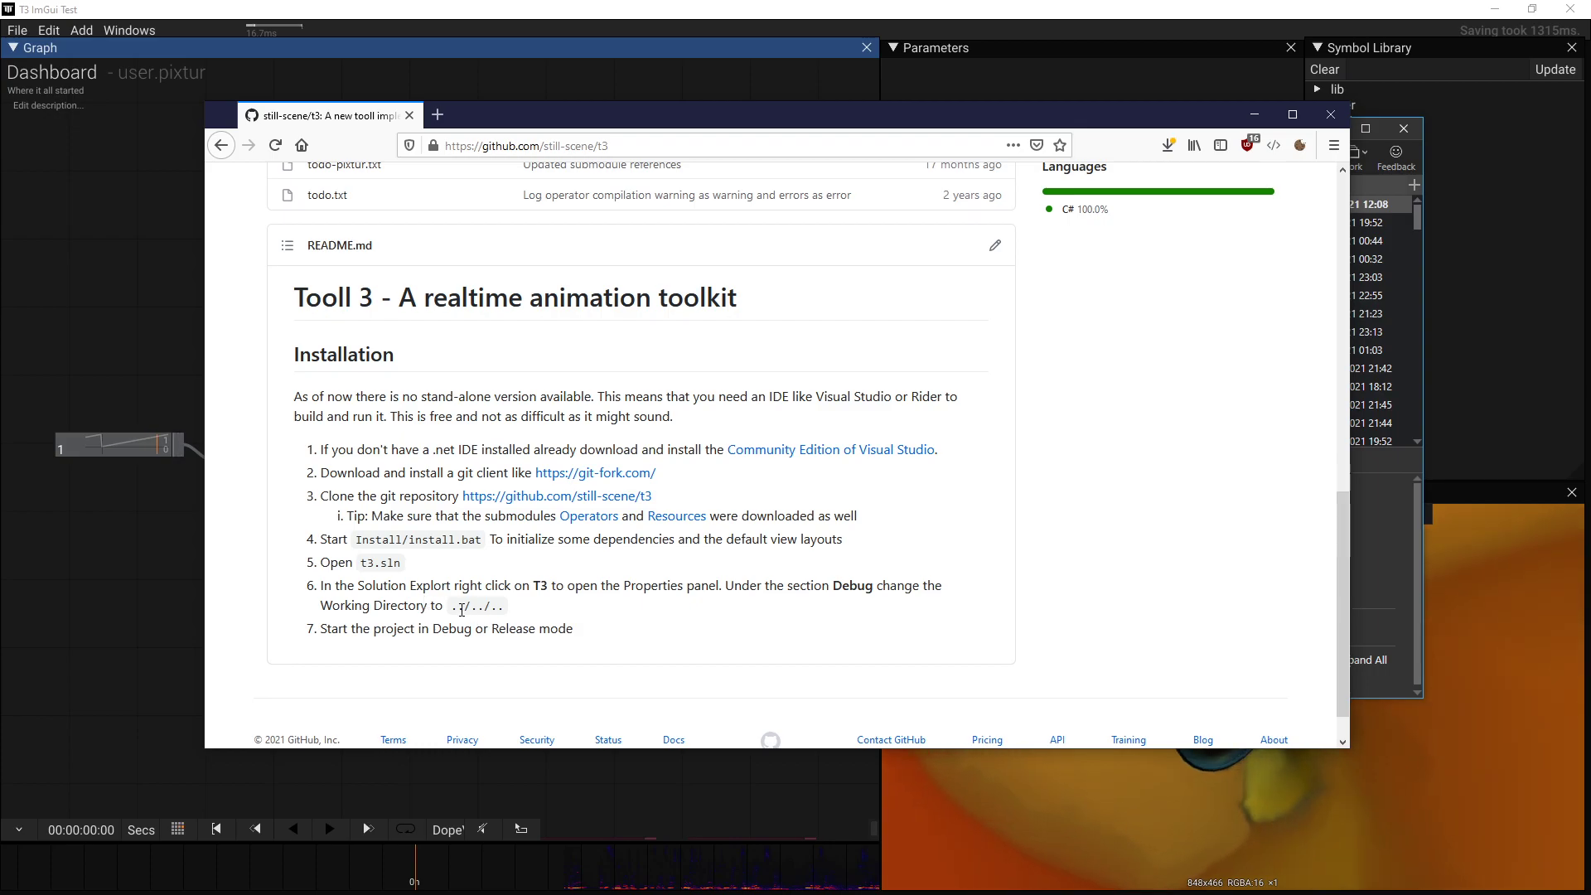
{"action": "left_click_drag", "start_coordinate": [452, 605], "coordinate": [505, 606]}
{"action": "left_click", "coordinate": [595, 606]}
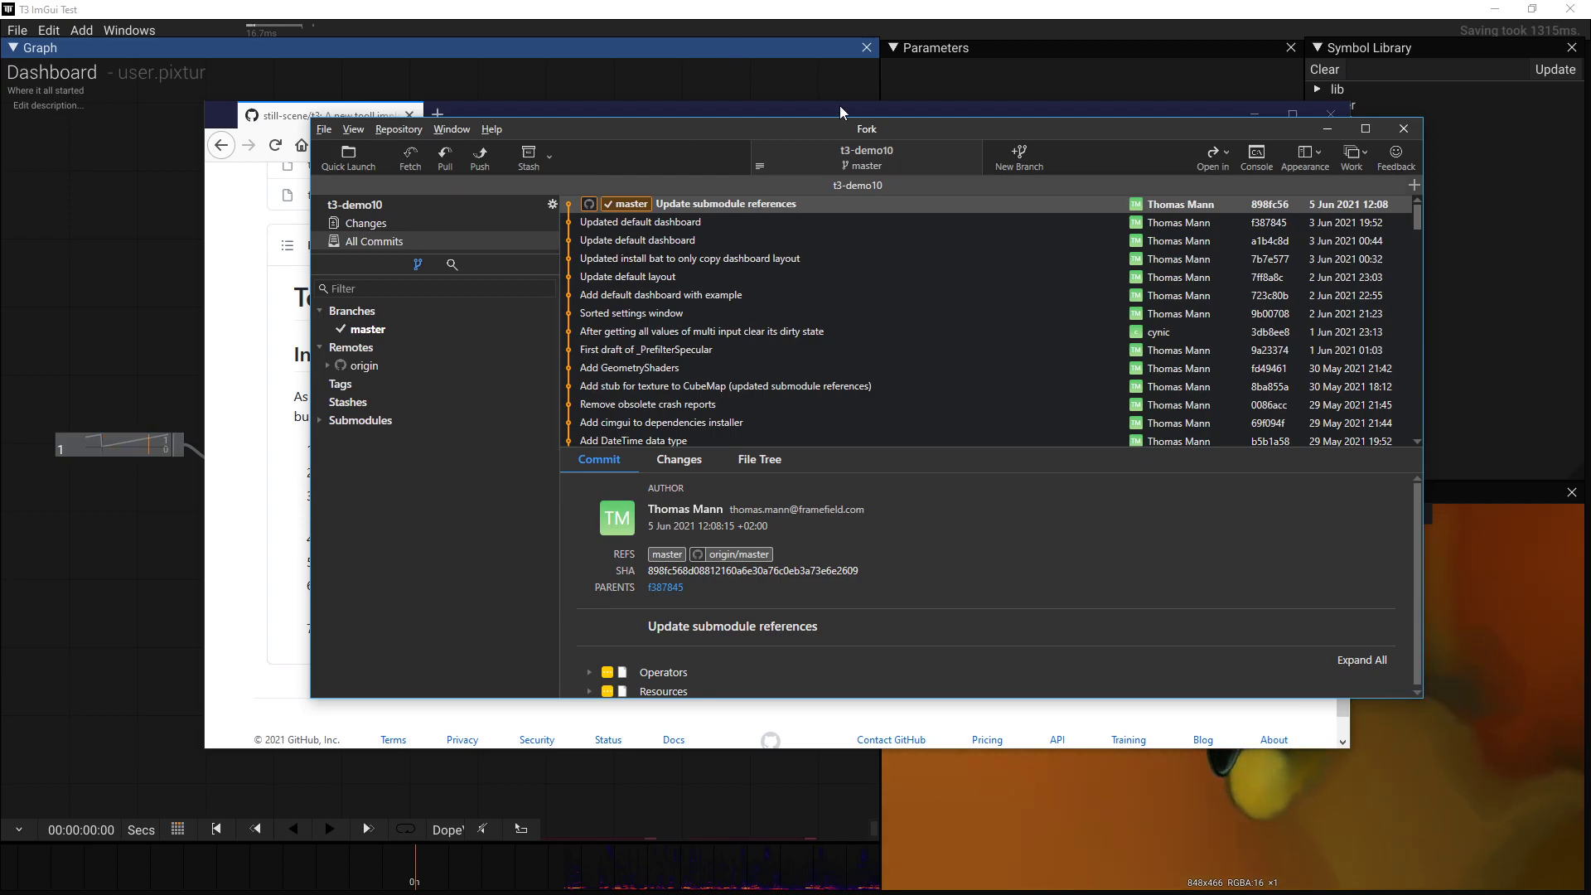
Nudge the Fork window left and open the Repository menu for t3-demo10
{"action": "left_click_drag", "start_coordinate": [858, 128], "coordinate": [802, 121]}
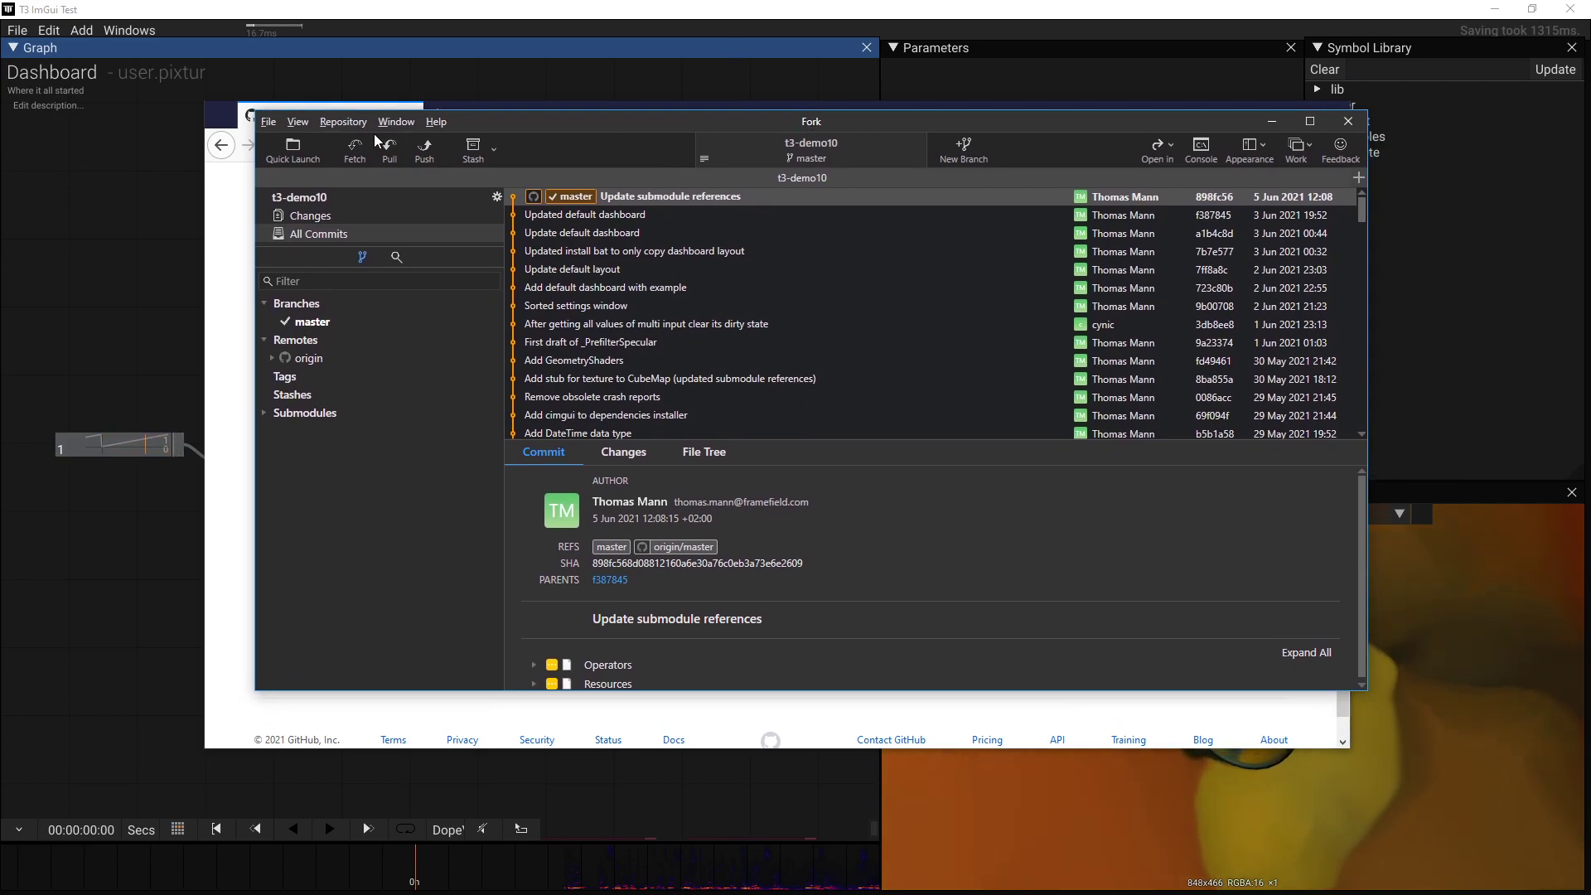
{"action": "left_click", "coordinate": [272, 128]}
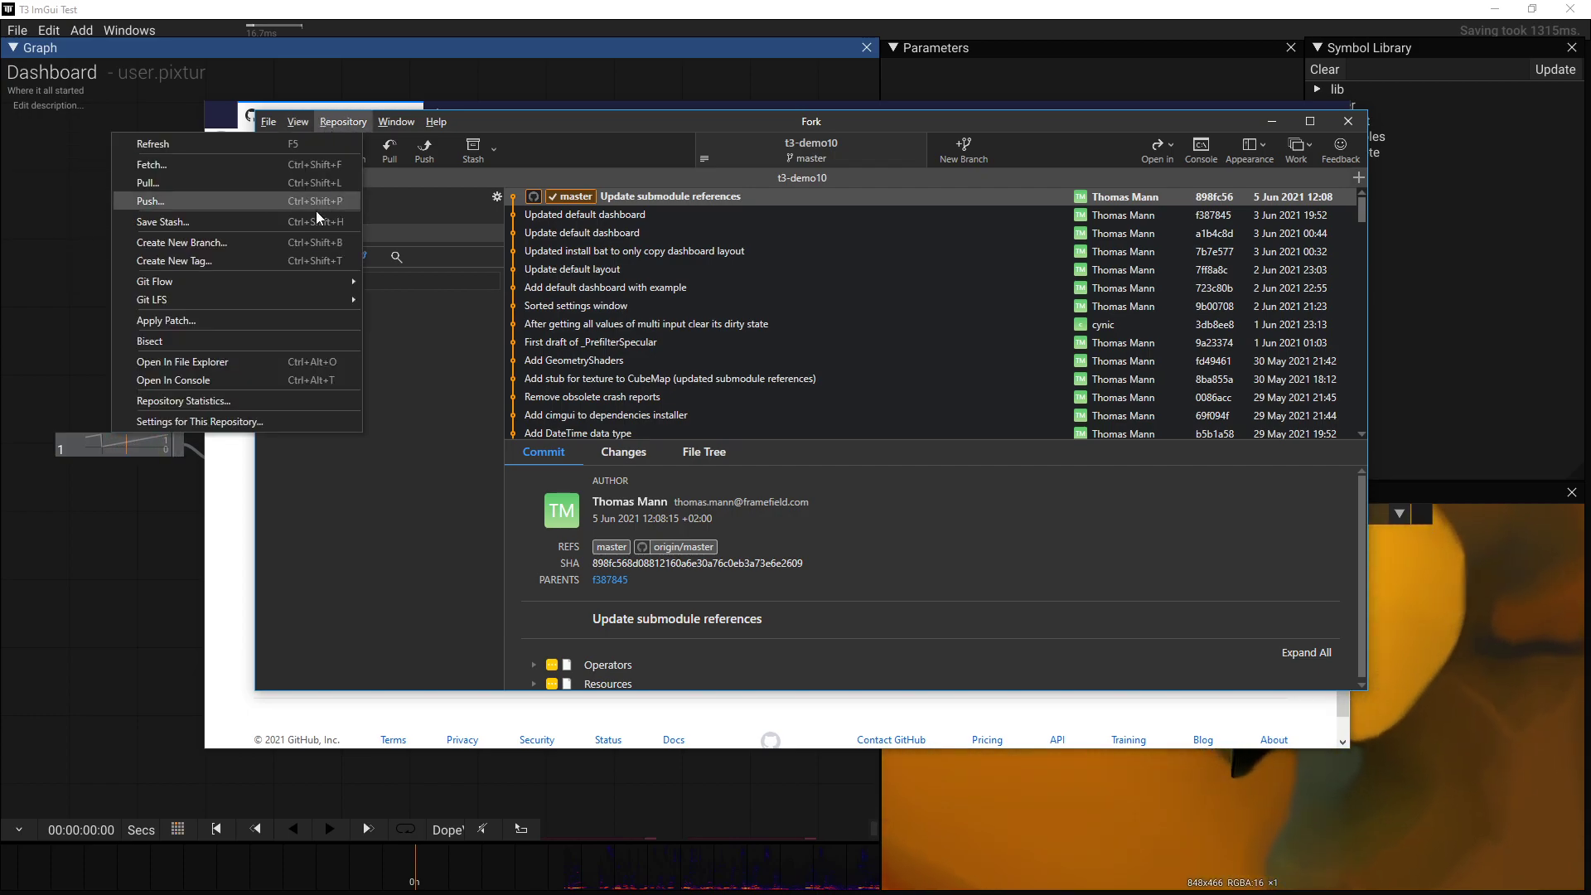
Open t3-demo10 in File Explorer and select install.bat in the Install folder
{"action": "left_click", "coordinate": [321, 366]}
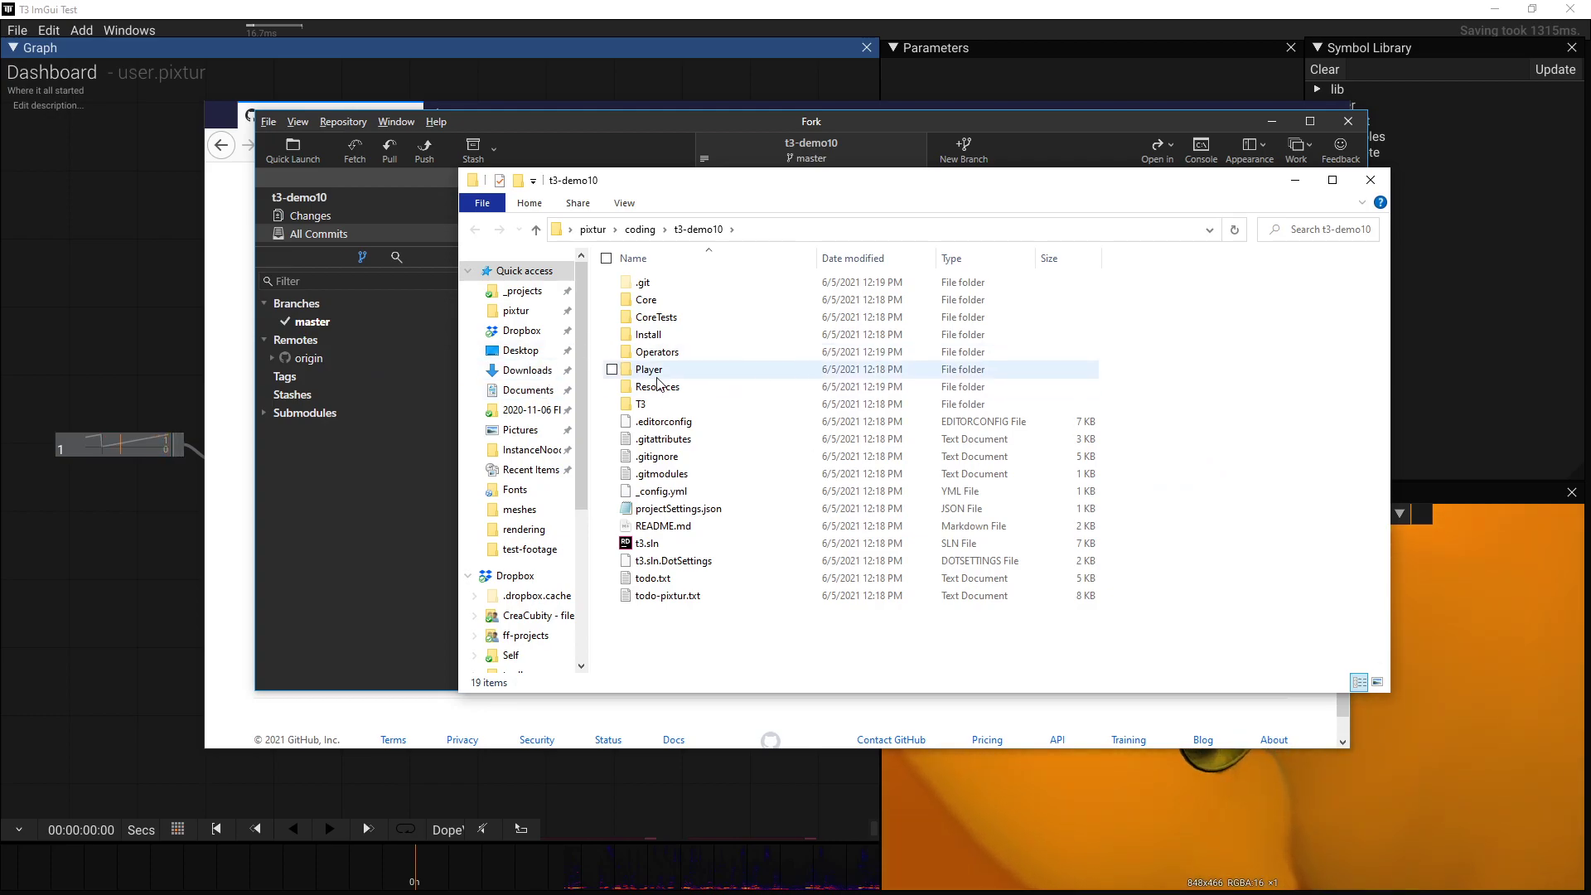
{"action": "double_click", "coordinate": [658, 338]}
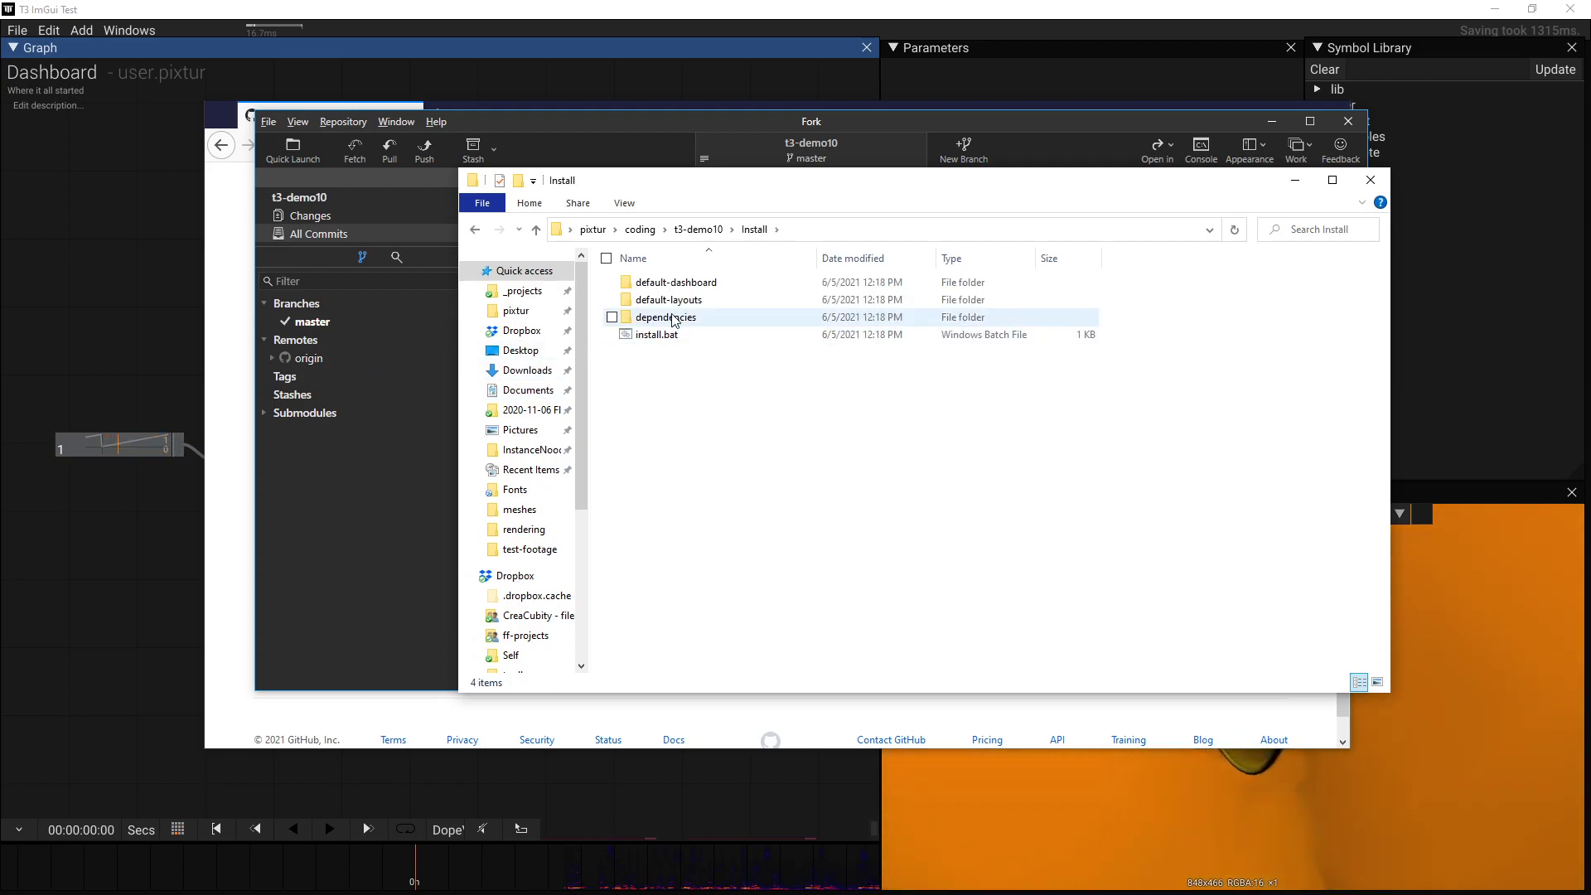
{"action": "left_click", "coordinate": [654, 337]}
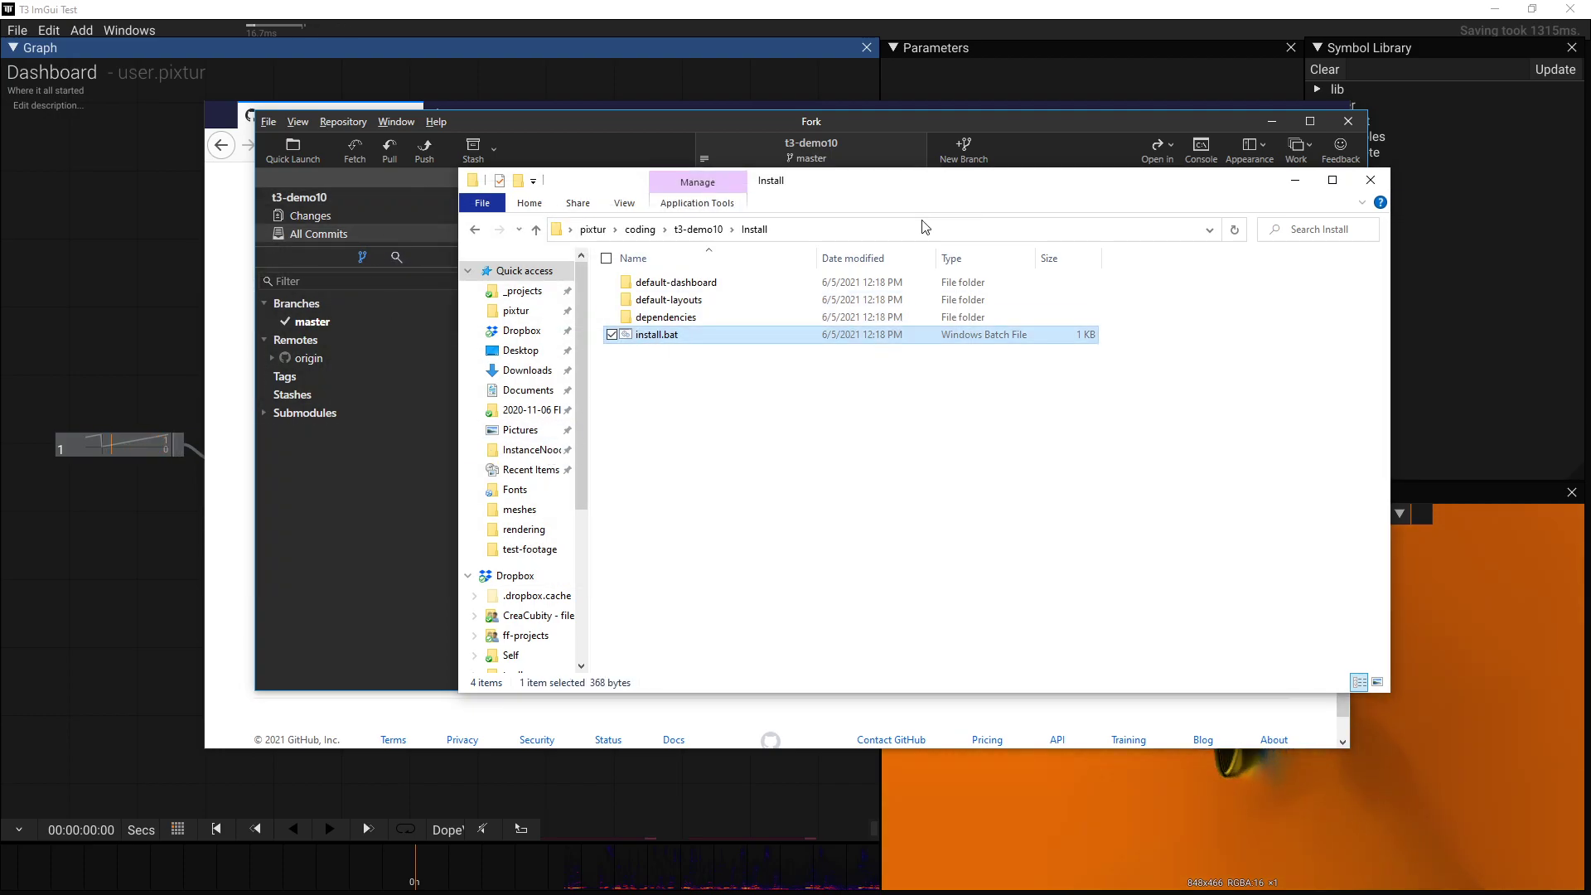
Open t3.sln from the t3-demo10 folder with Visual Studio 2019
{"action": "left_click", "coordinate": [693, 235]}
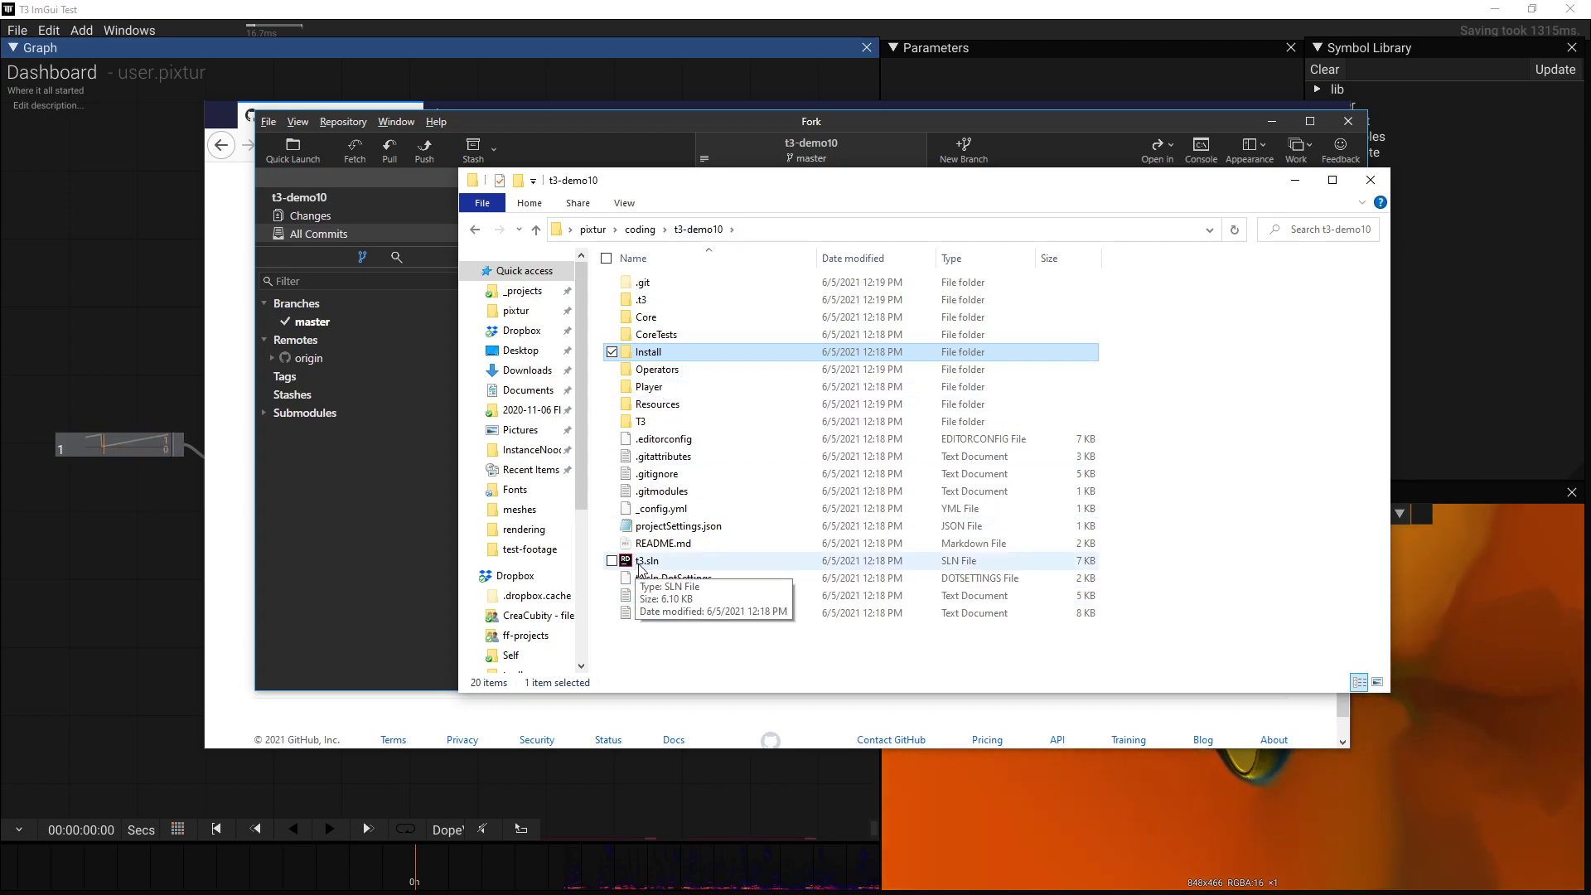
{"action": "mouse_move", "coordinate": [648, 562]}
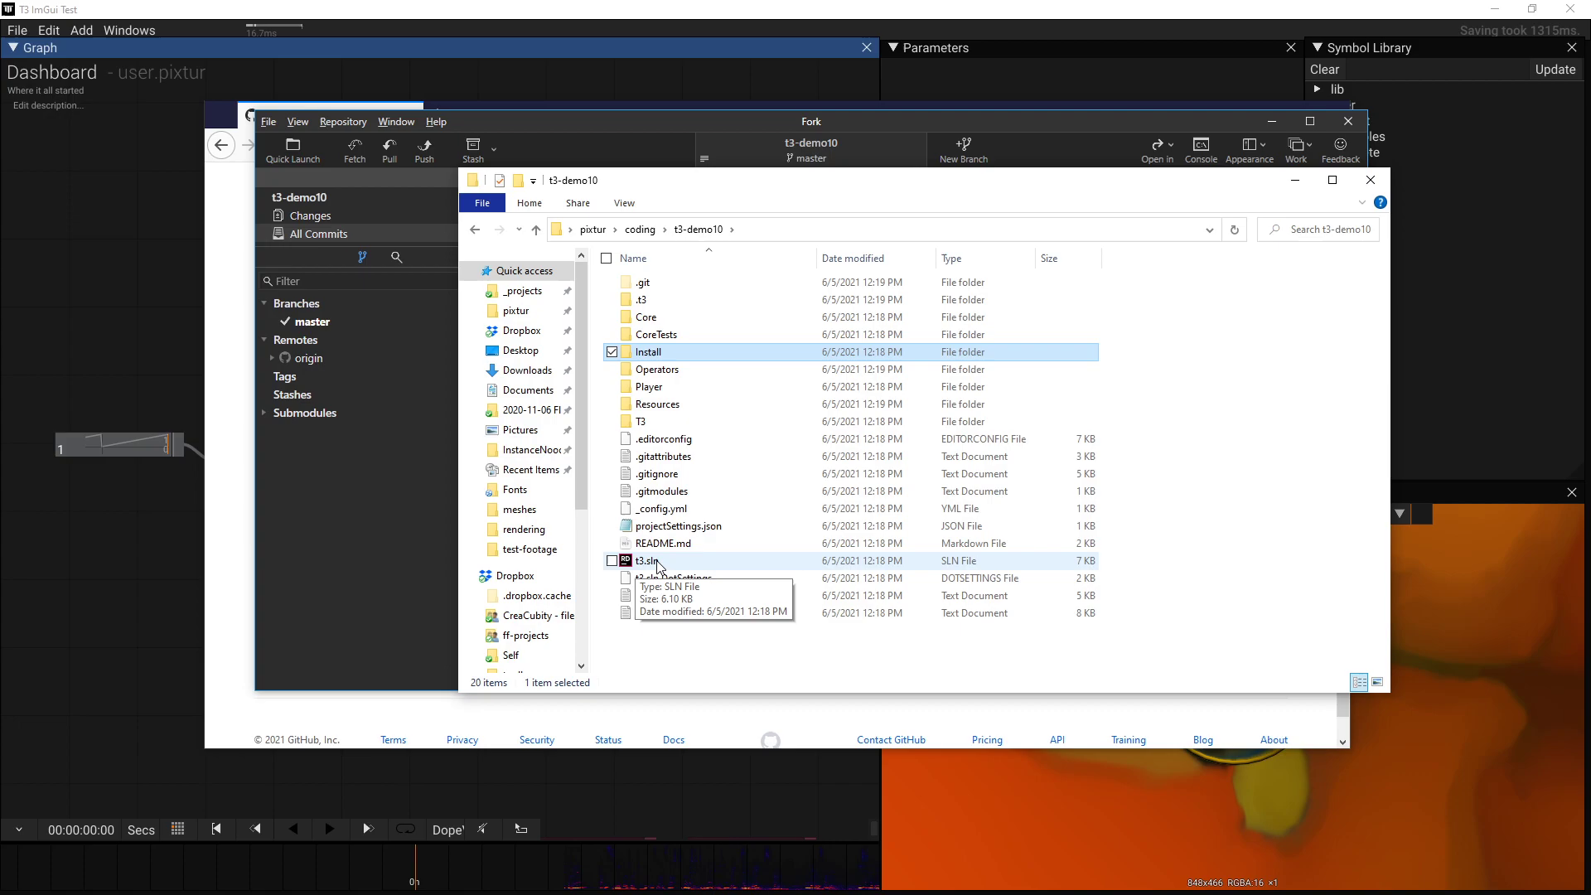
{"action": "right_click", "coordinate": [652, 569]}
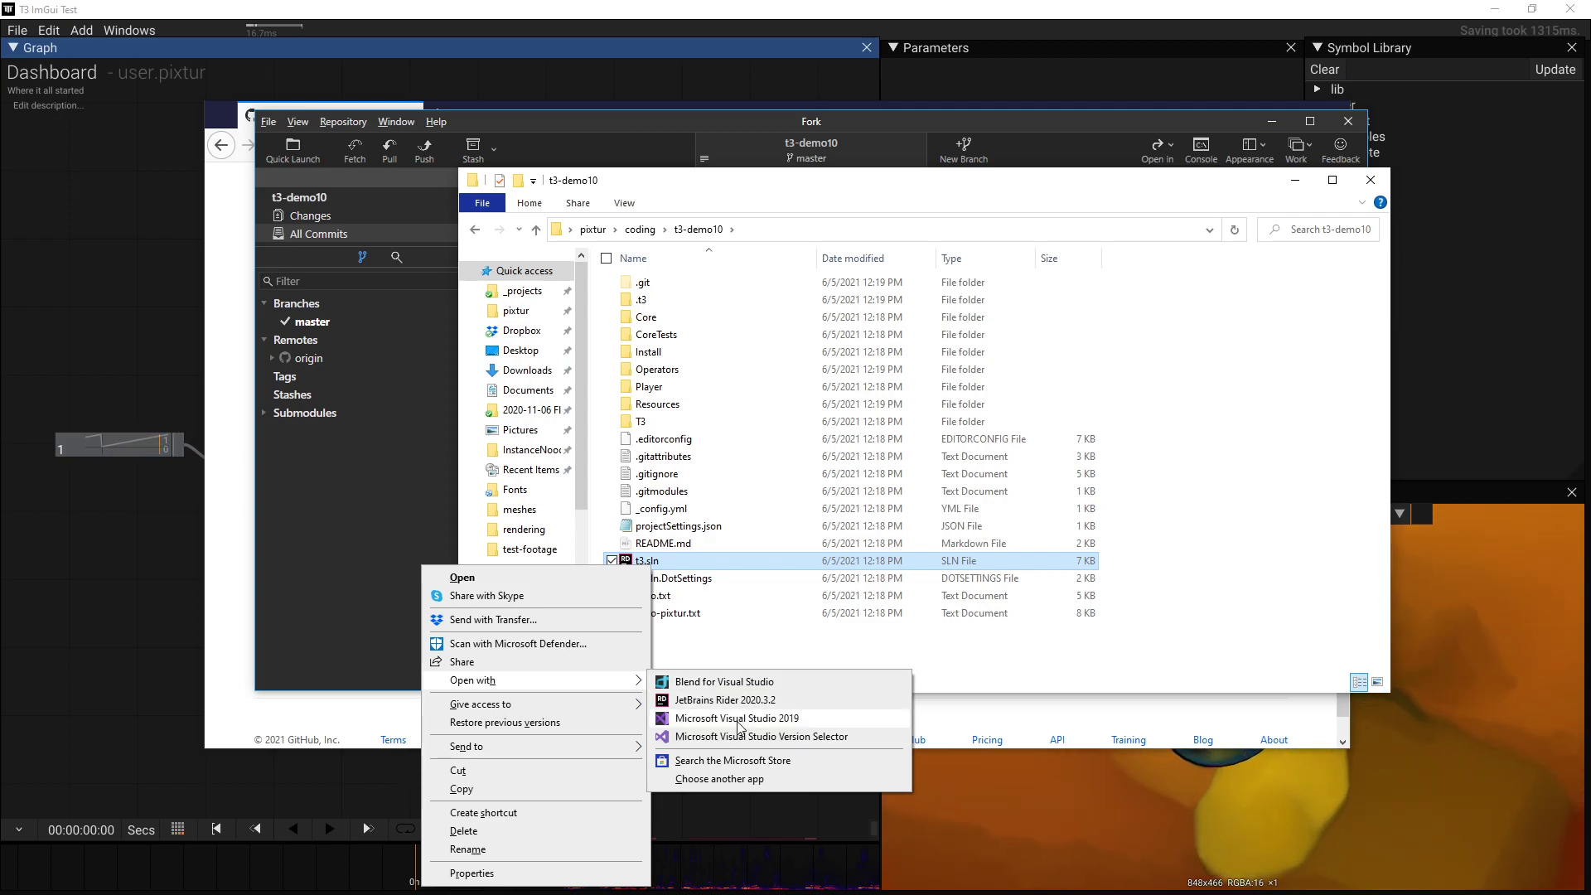
{"action": "mouse_move", "coordinate": [535, 679]}
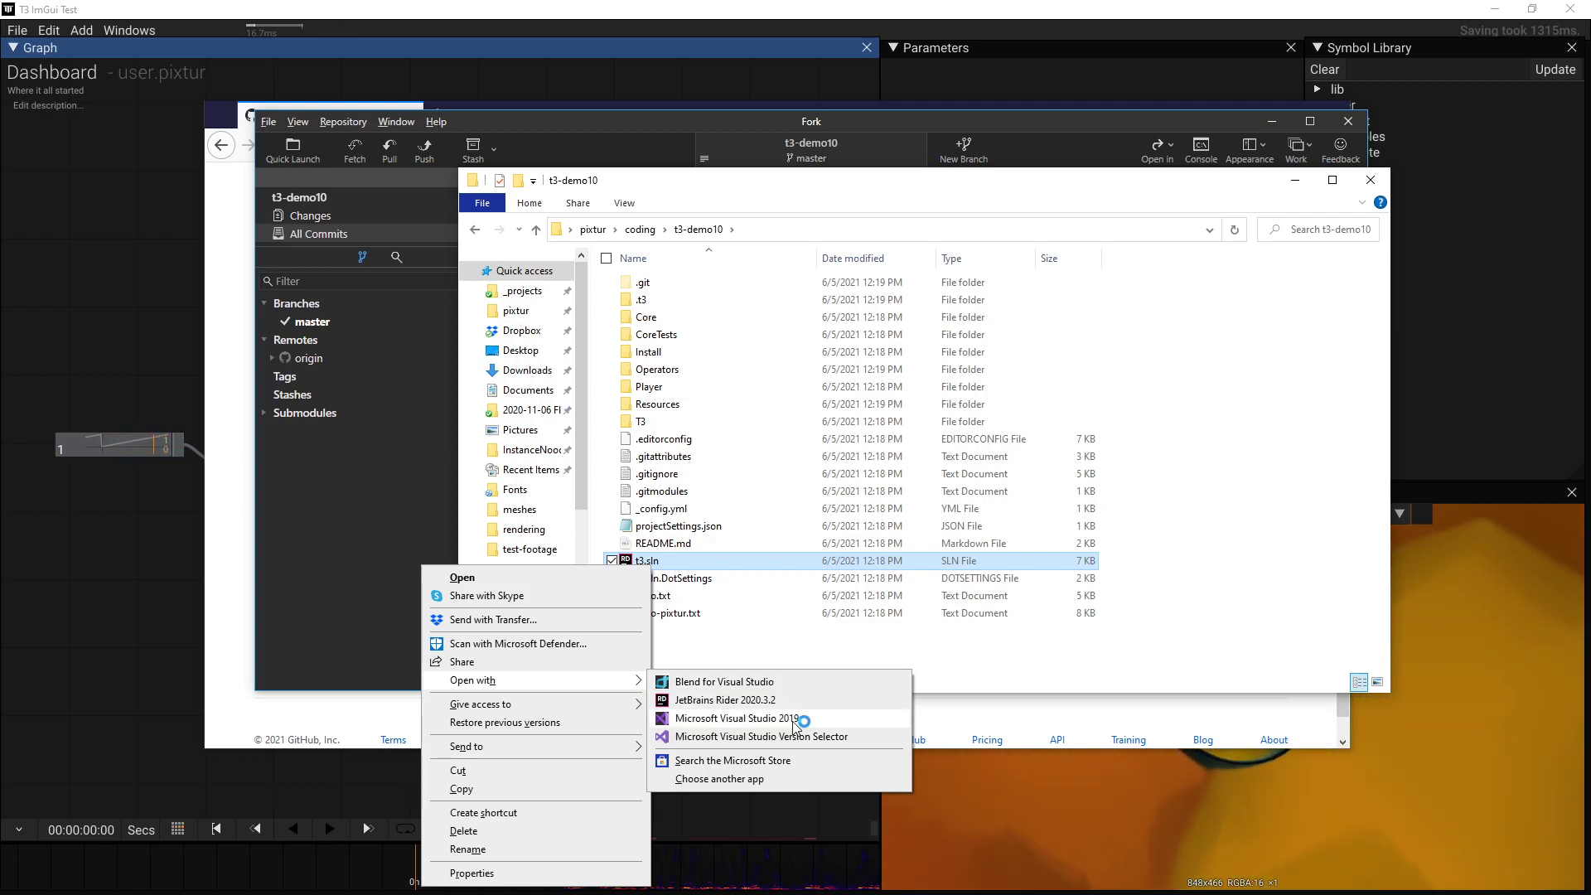
{"action": "left_click", "coordinate": [793, 722]}
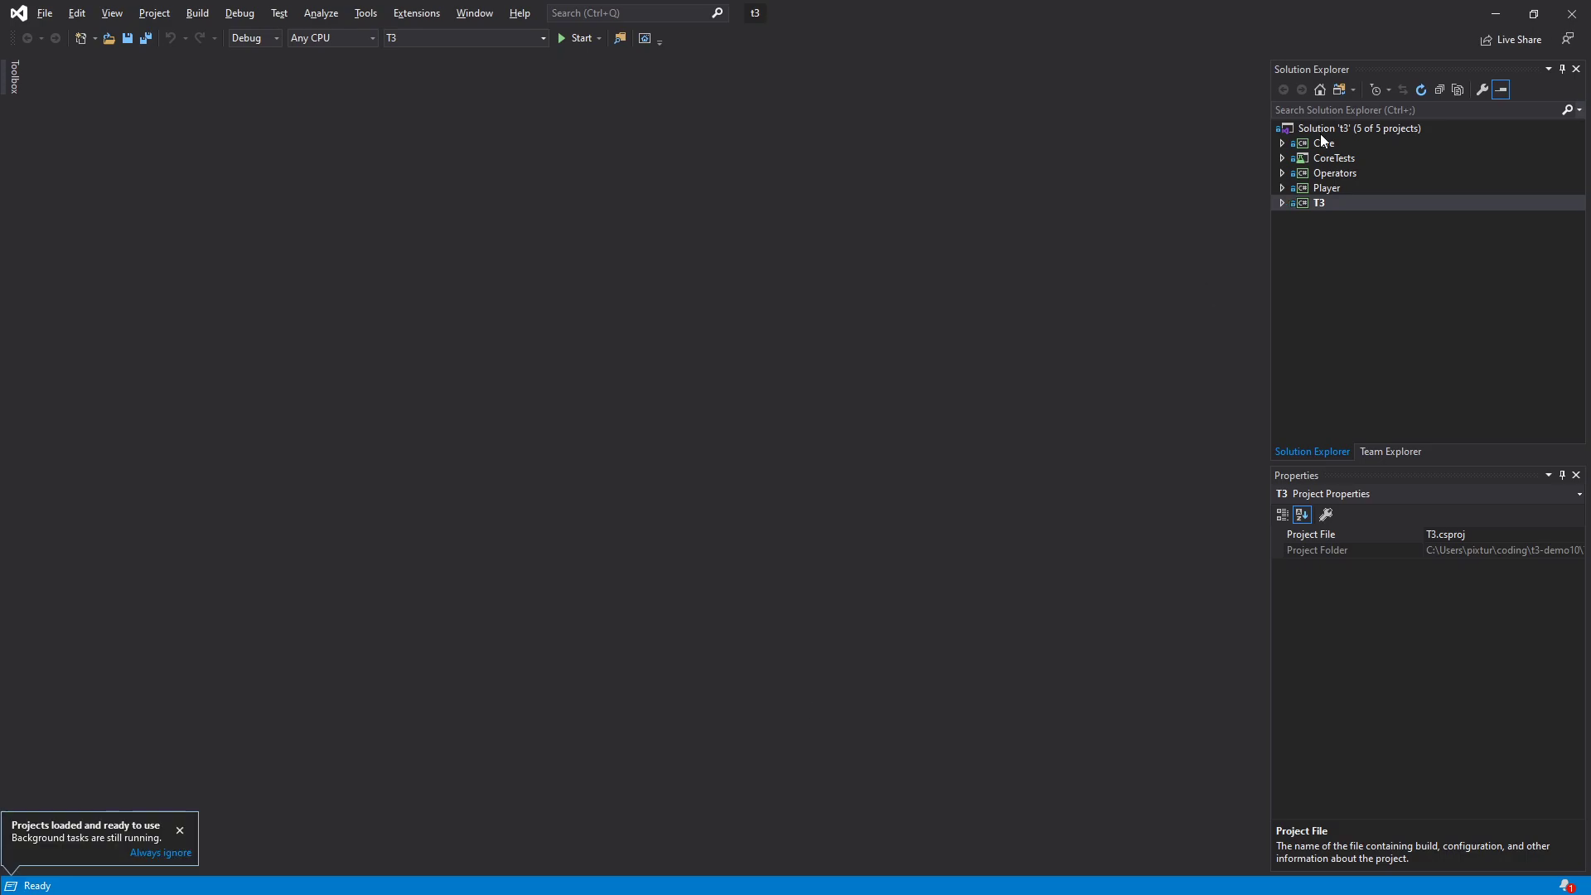
Open the T3 project's Debug properties and edit its Working directory field
{"action": "left_click", "coordinate": [1318, 206]}
{"action": "right_click", "coordinate": [1320, 206]}
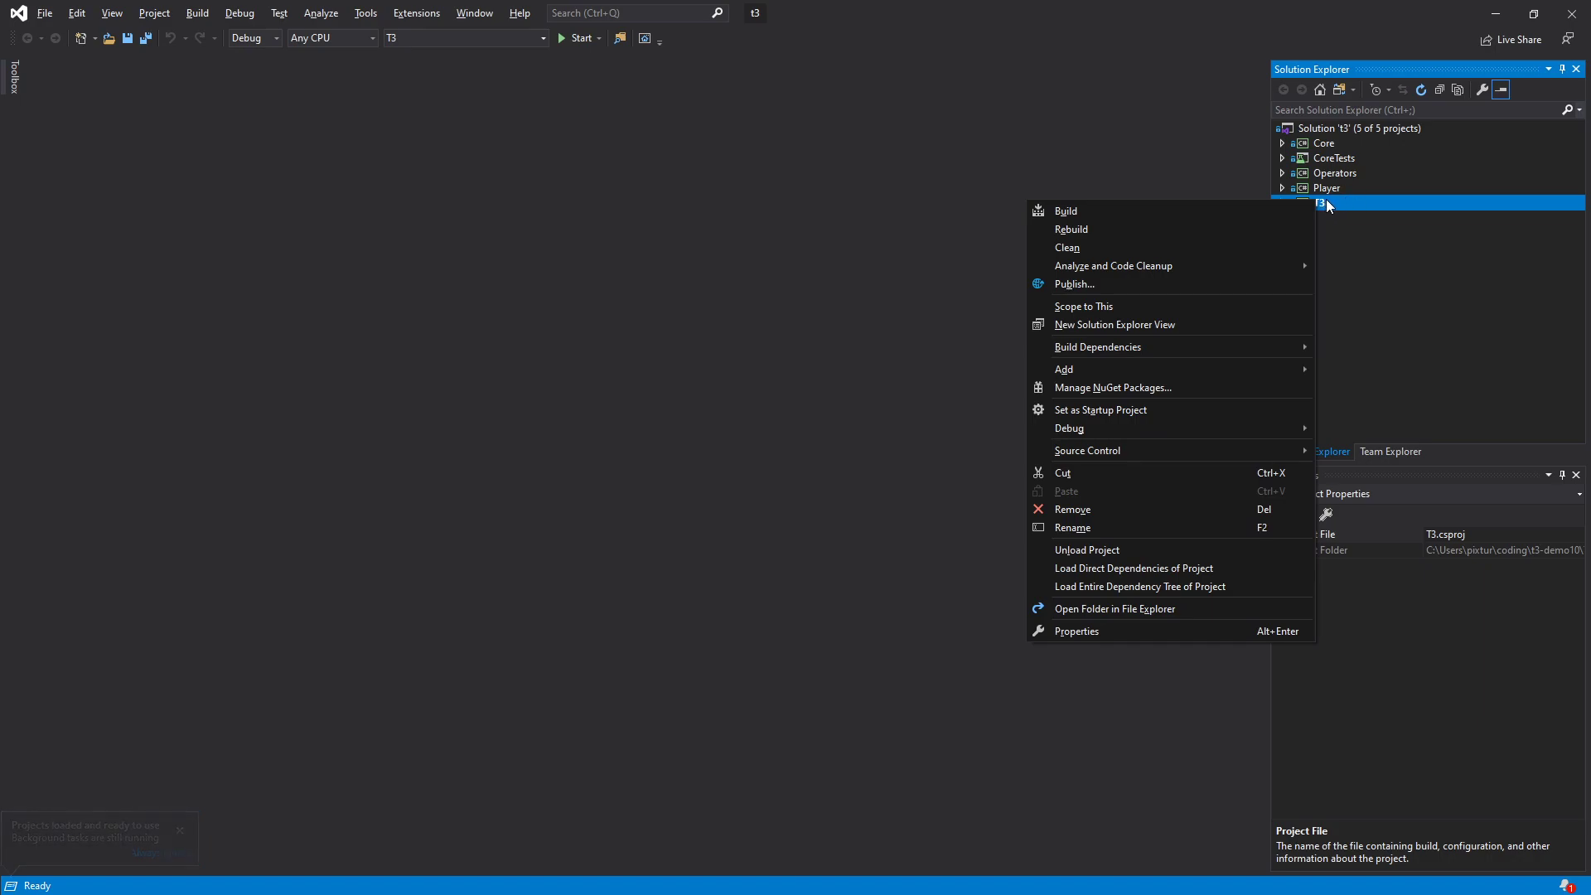
{"action": "left_click", "coordinate": [1116, 634]}
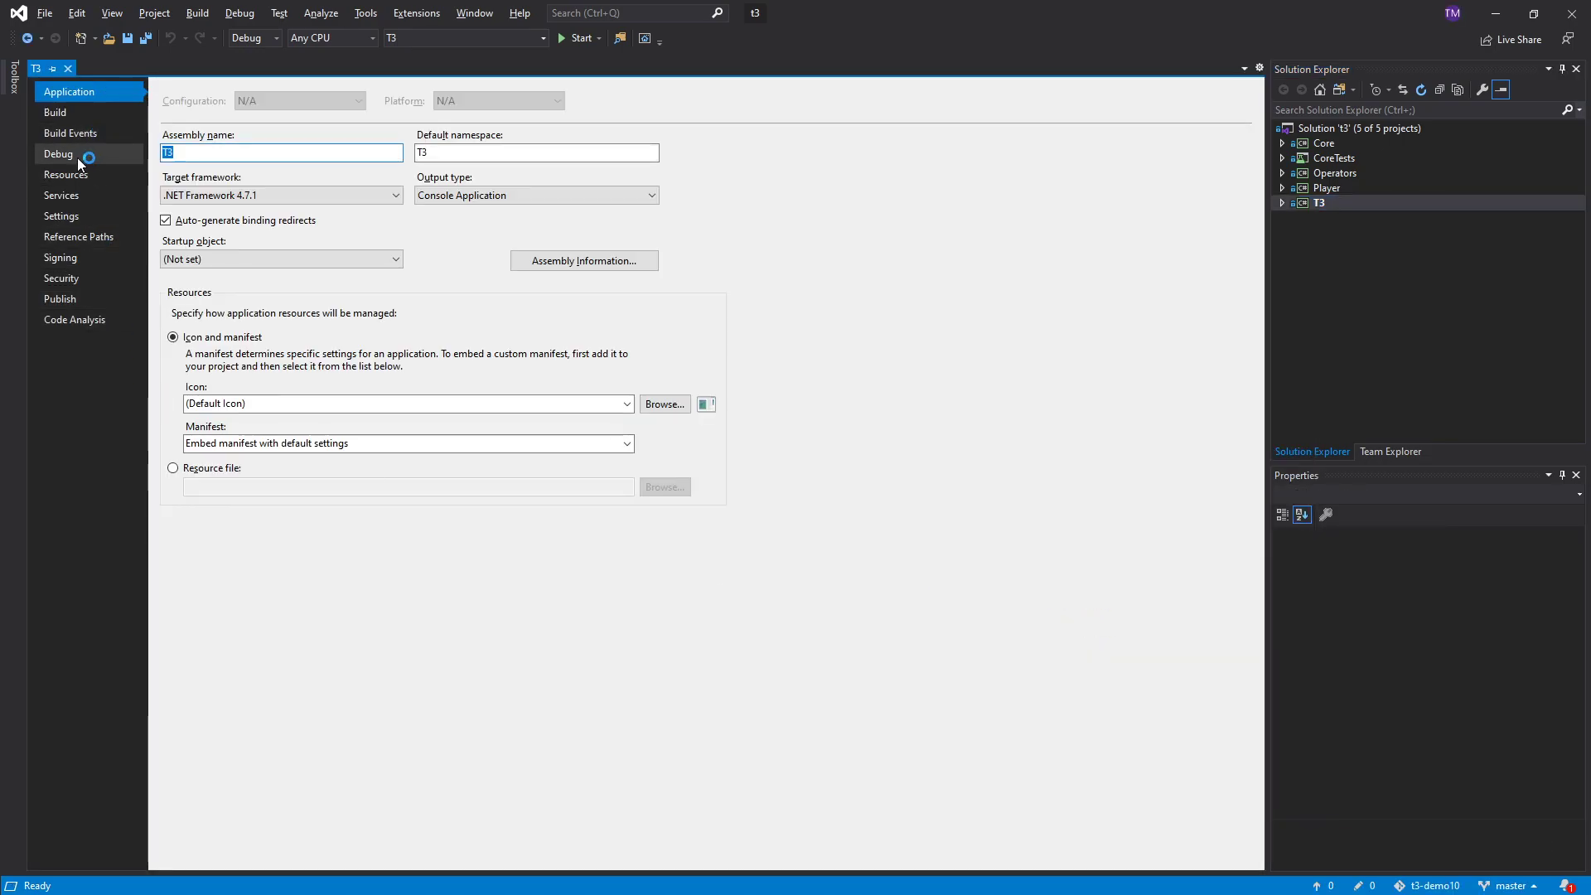
{"action": "left_click", "coordinate": [74, 160]}
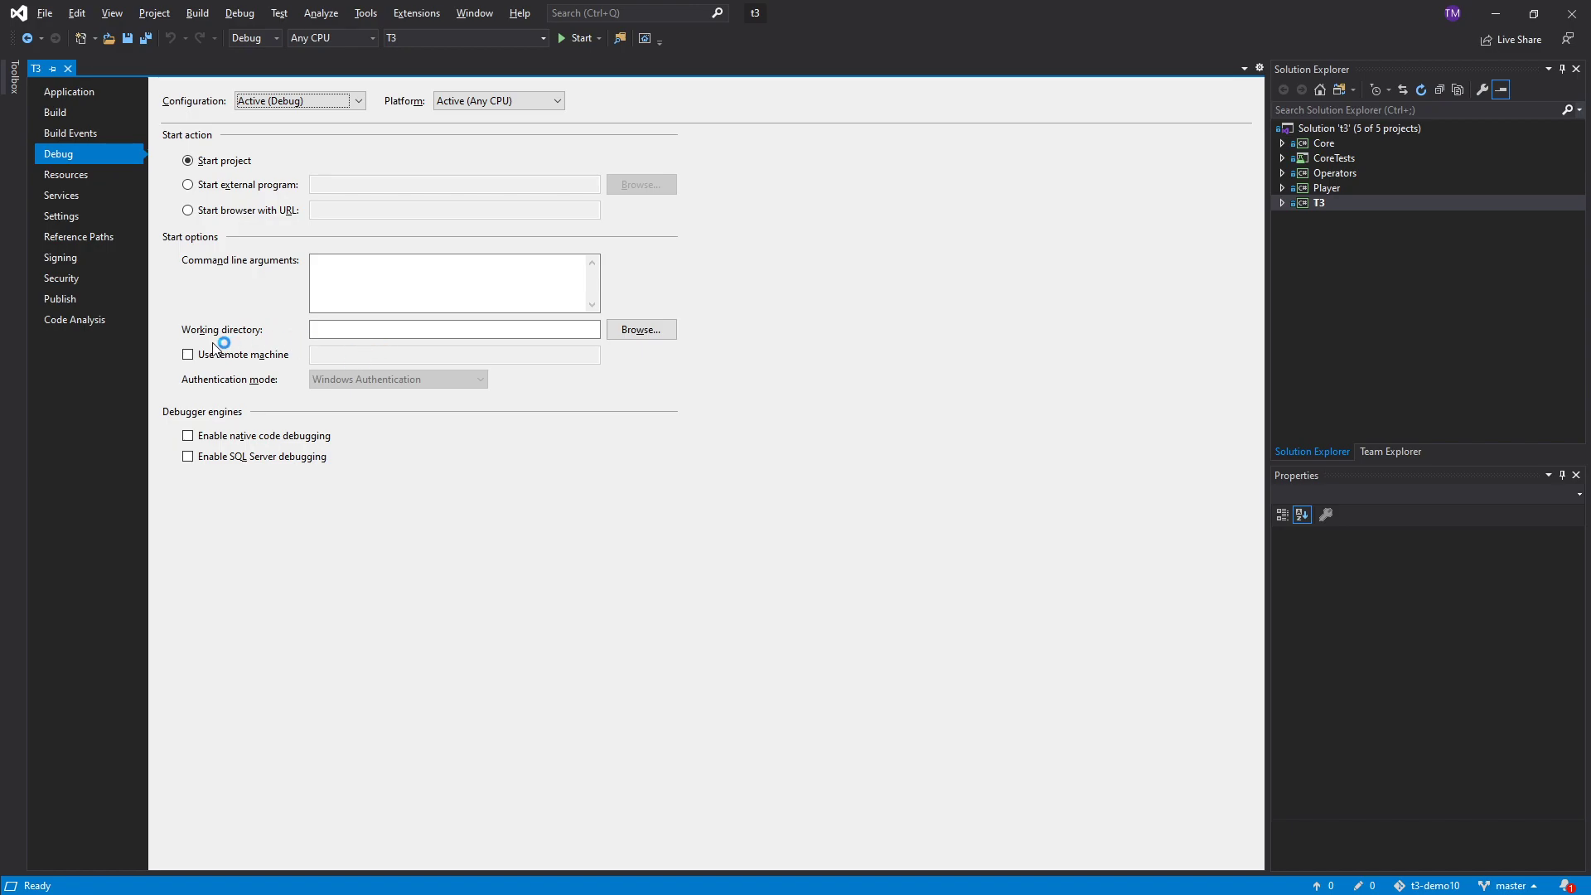
{"action": "left_click", "coordinate": [323, 331]}
{"action": "type", "text": "../"}
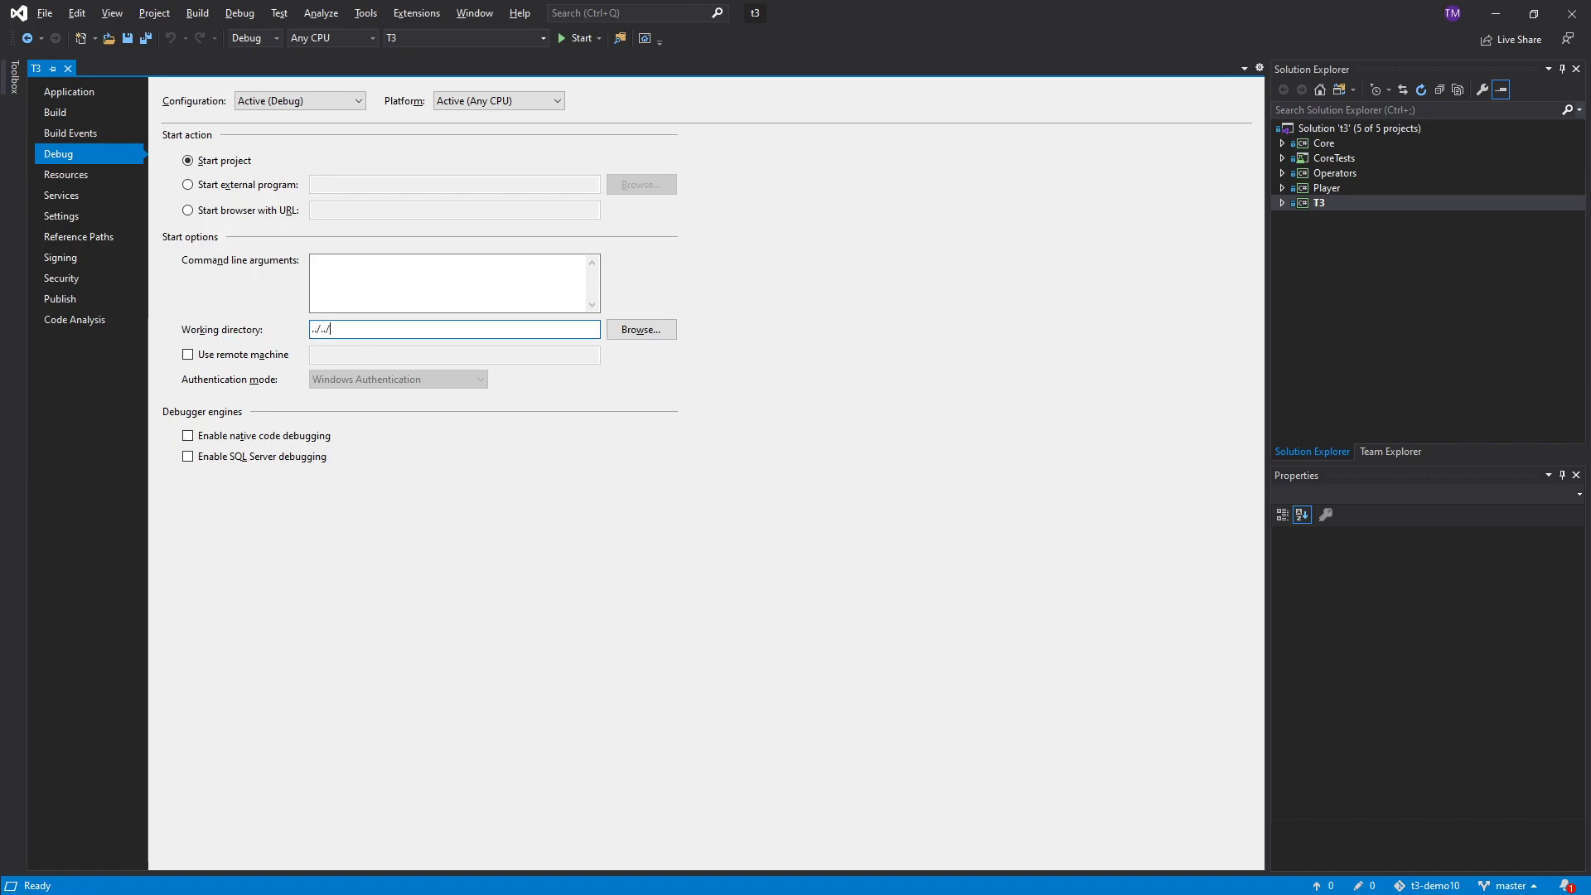
{"action": "type", "text": ".."}
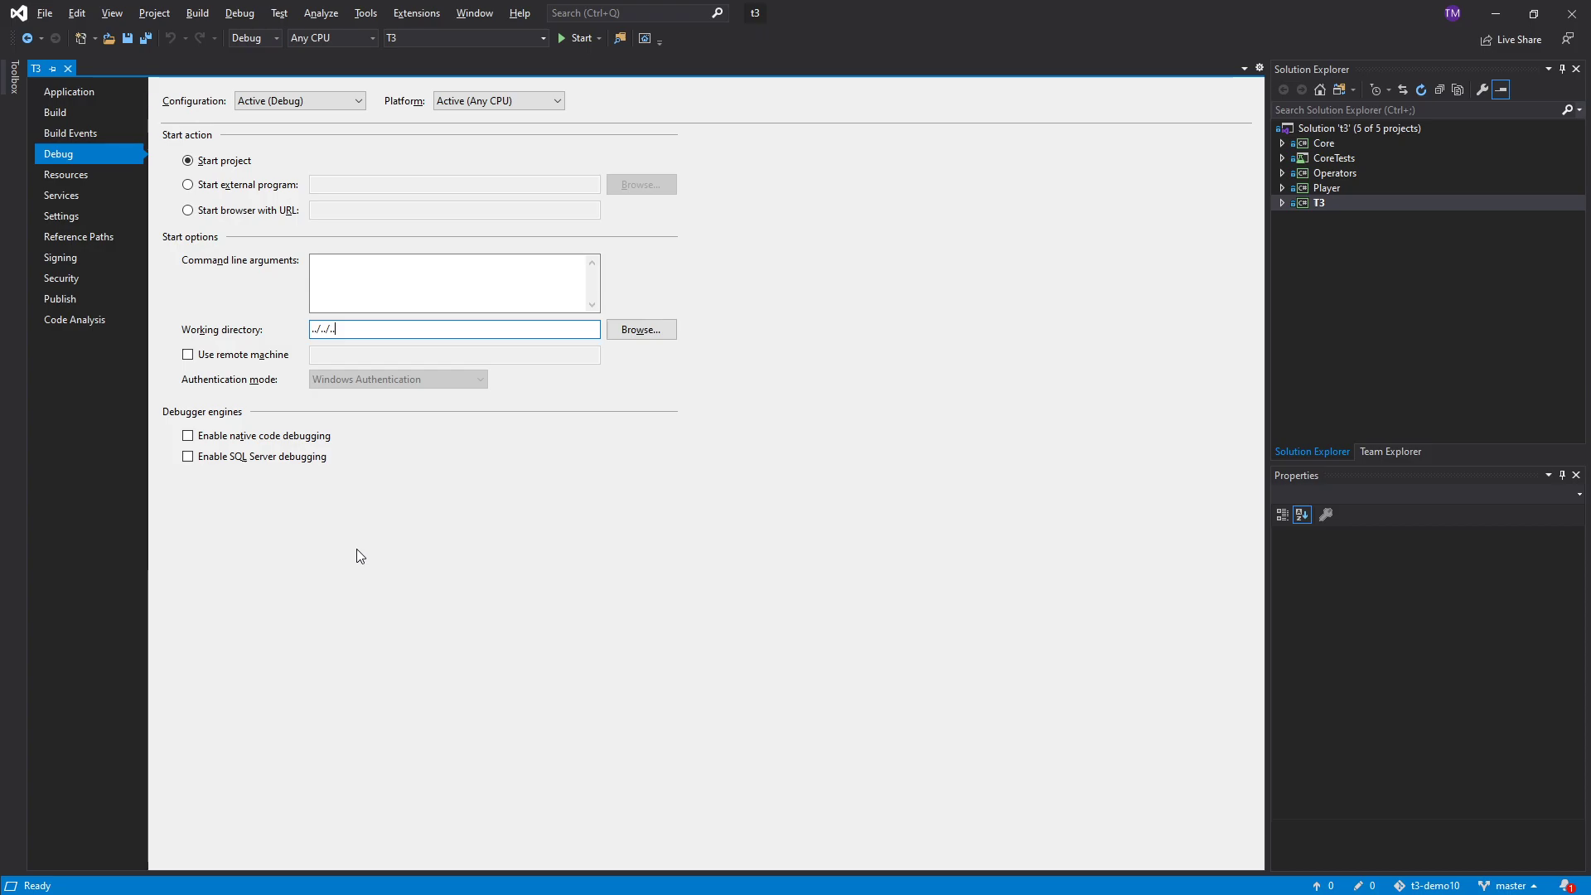
{"action": "key", "text": "alt+Tab"}
{"action": "key", "text": "alt+Tab"}
{"action": "key", "text": "alt+Tab"}
{"action": "key", "text": "alt+shift+Tab"}
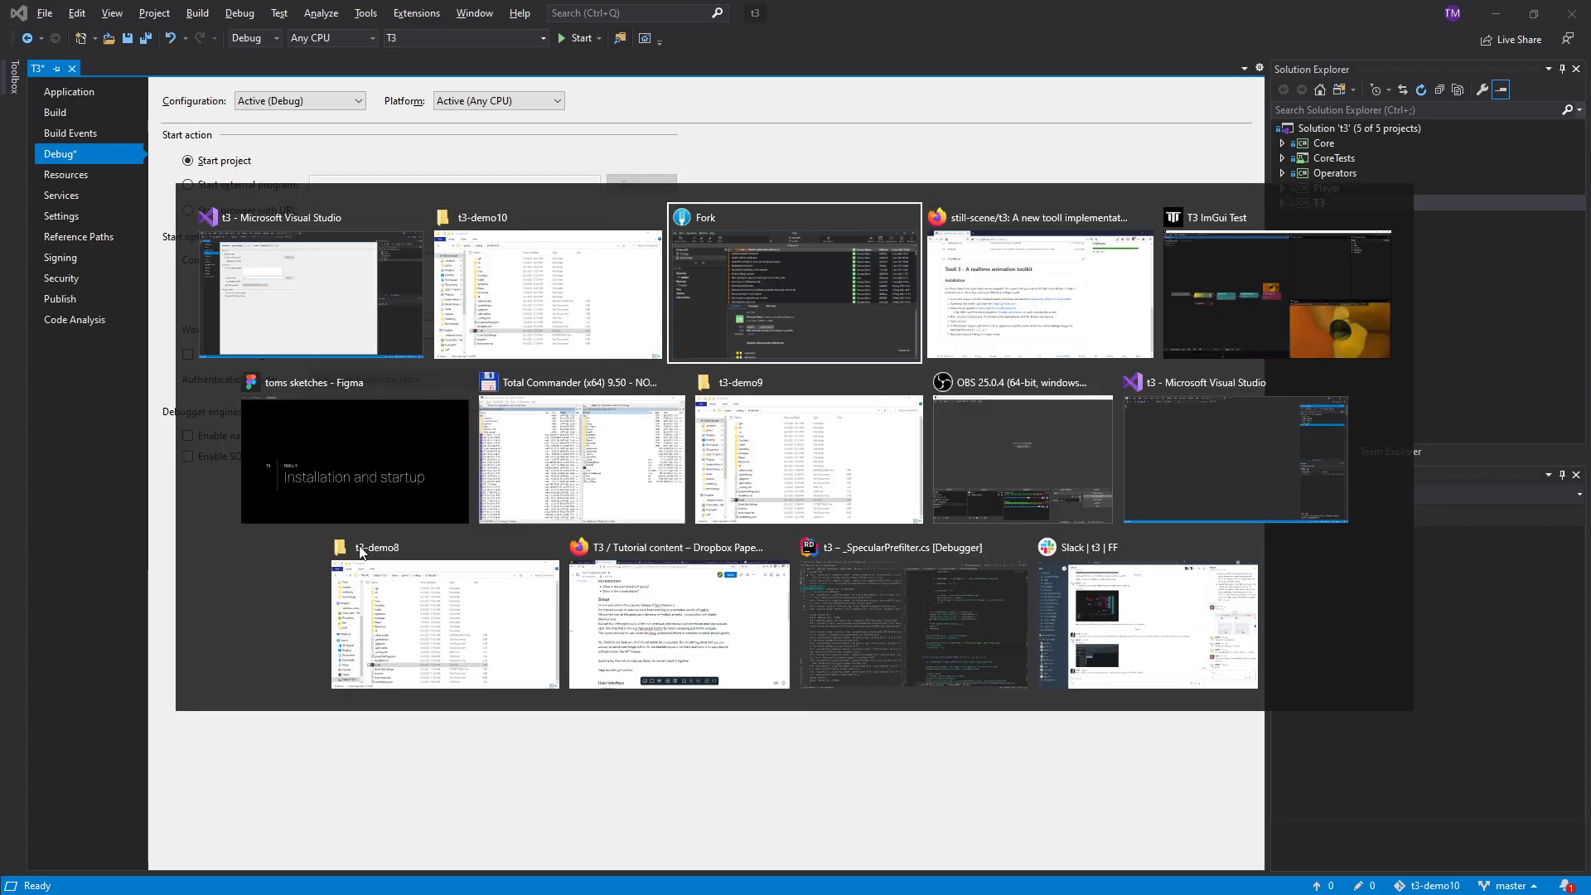
{"action": "key", "text": "alt+shift+Tab"}
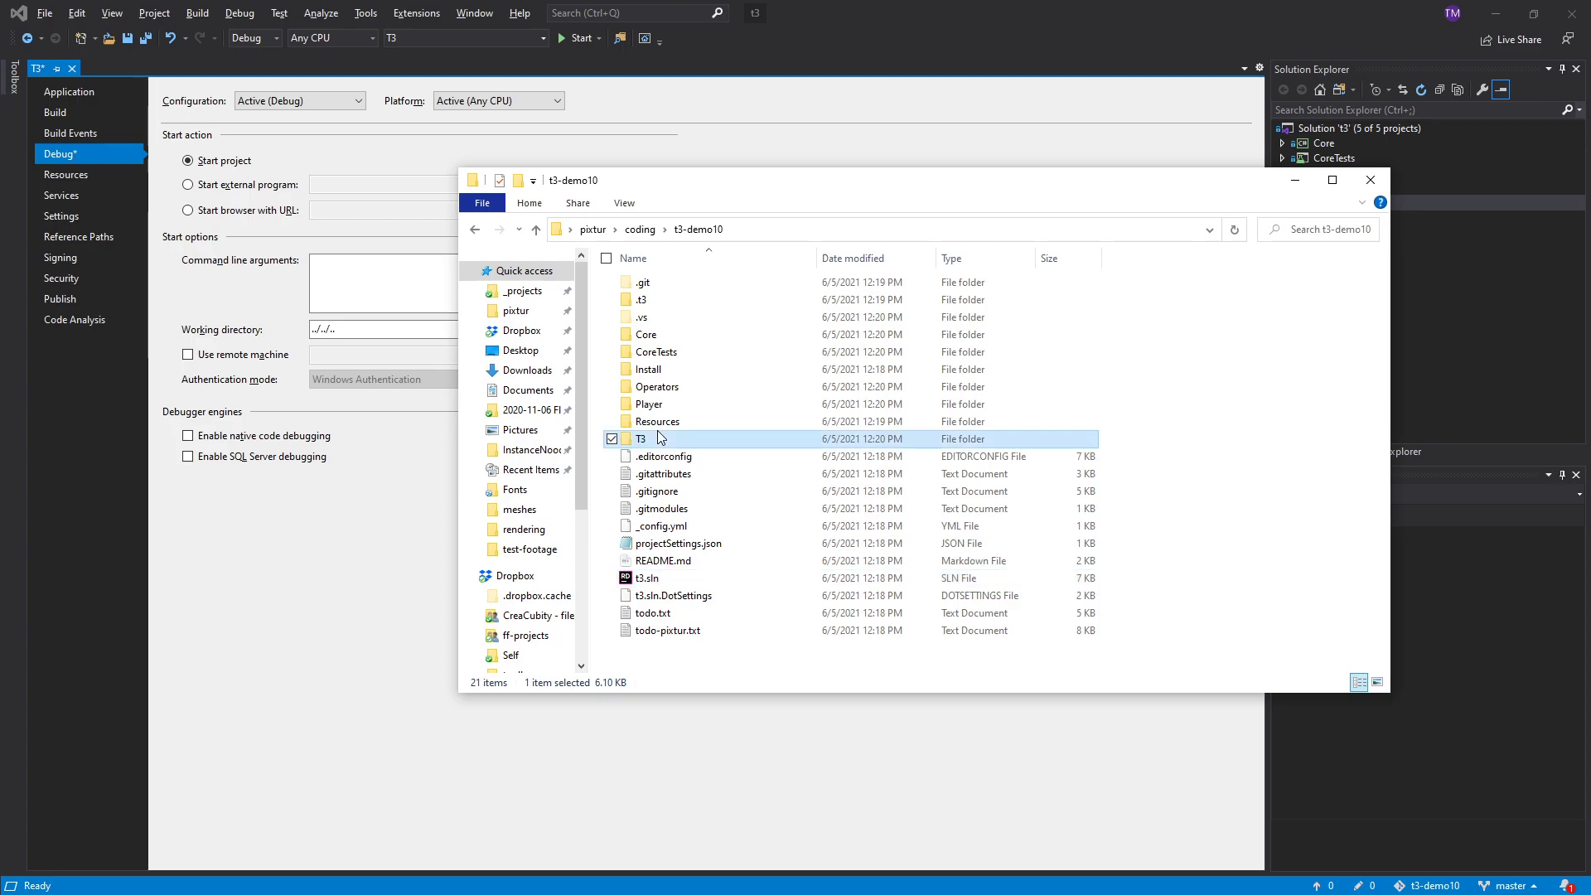
{"action": "double_click", "coordinate": [647, 439]}
{"action": "double_click", "coordinate": [646, 282]}
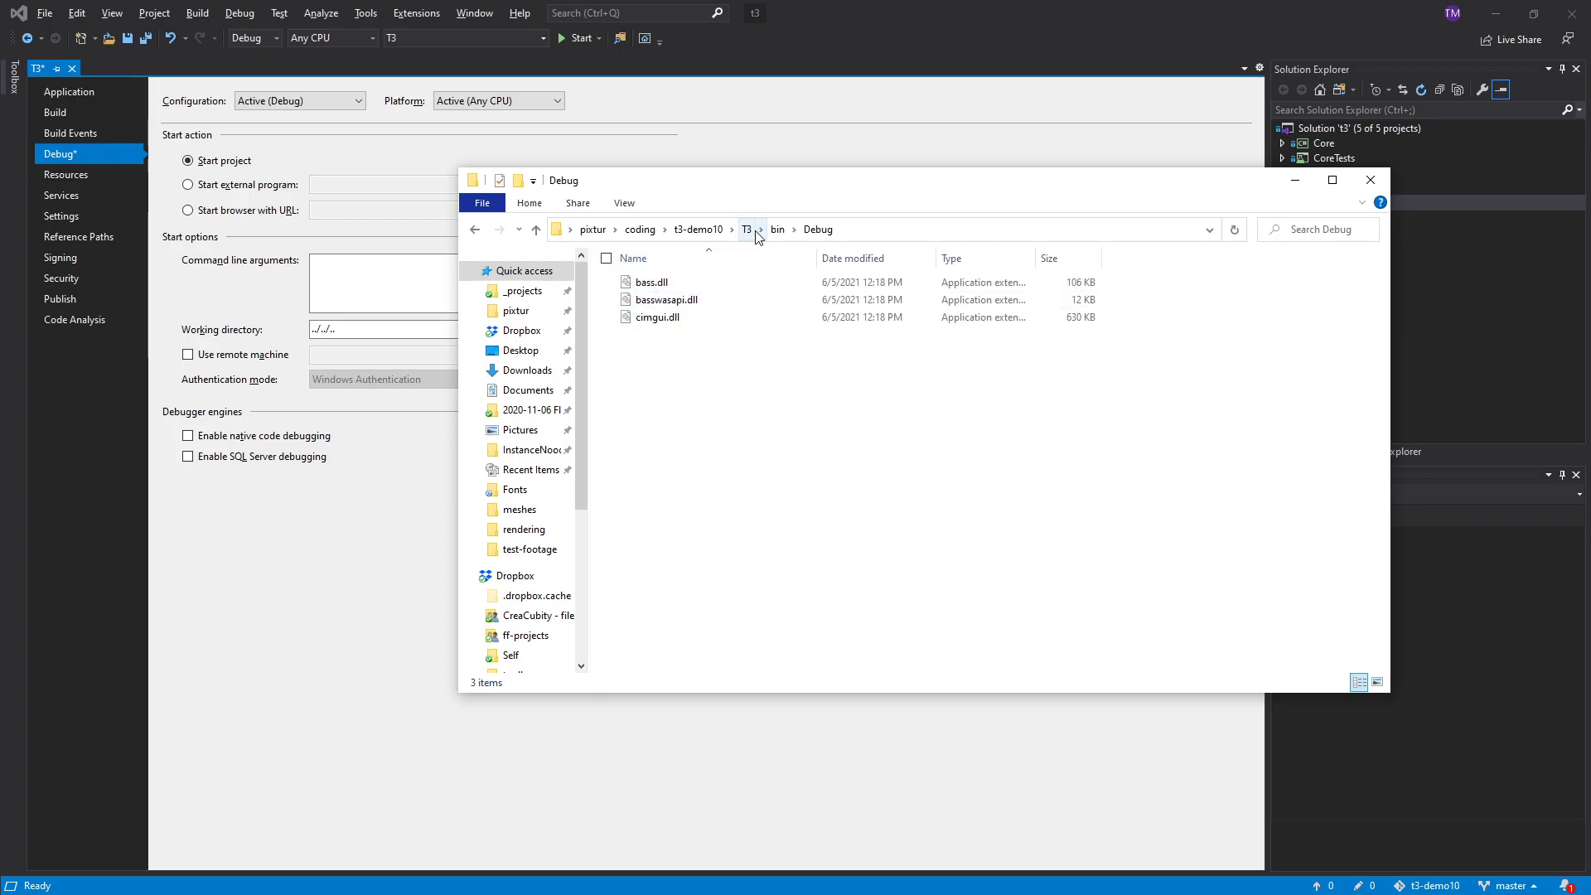
{"action": "left_click", "coordinate": [698, 228]}
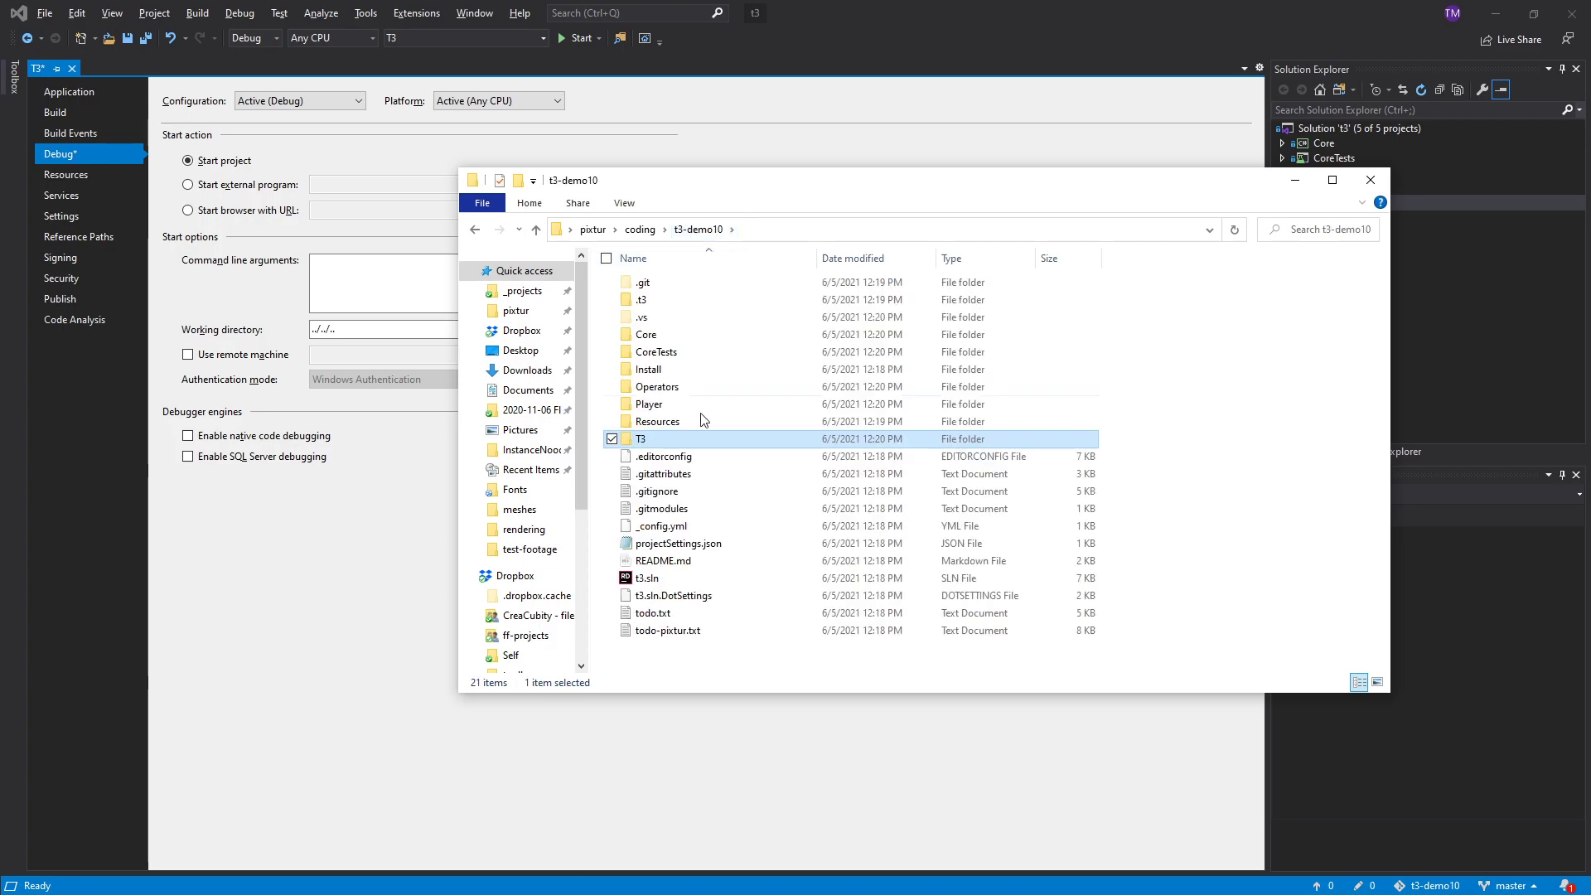
{"action": "left_click", "coordinate": [658, 426]}
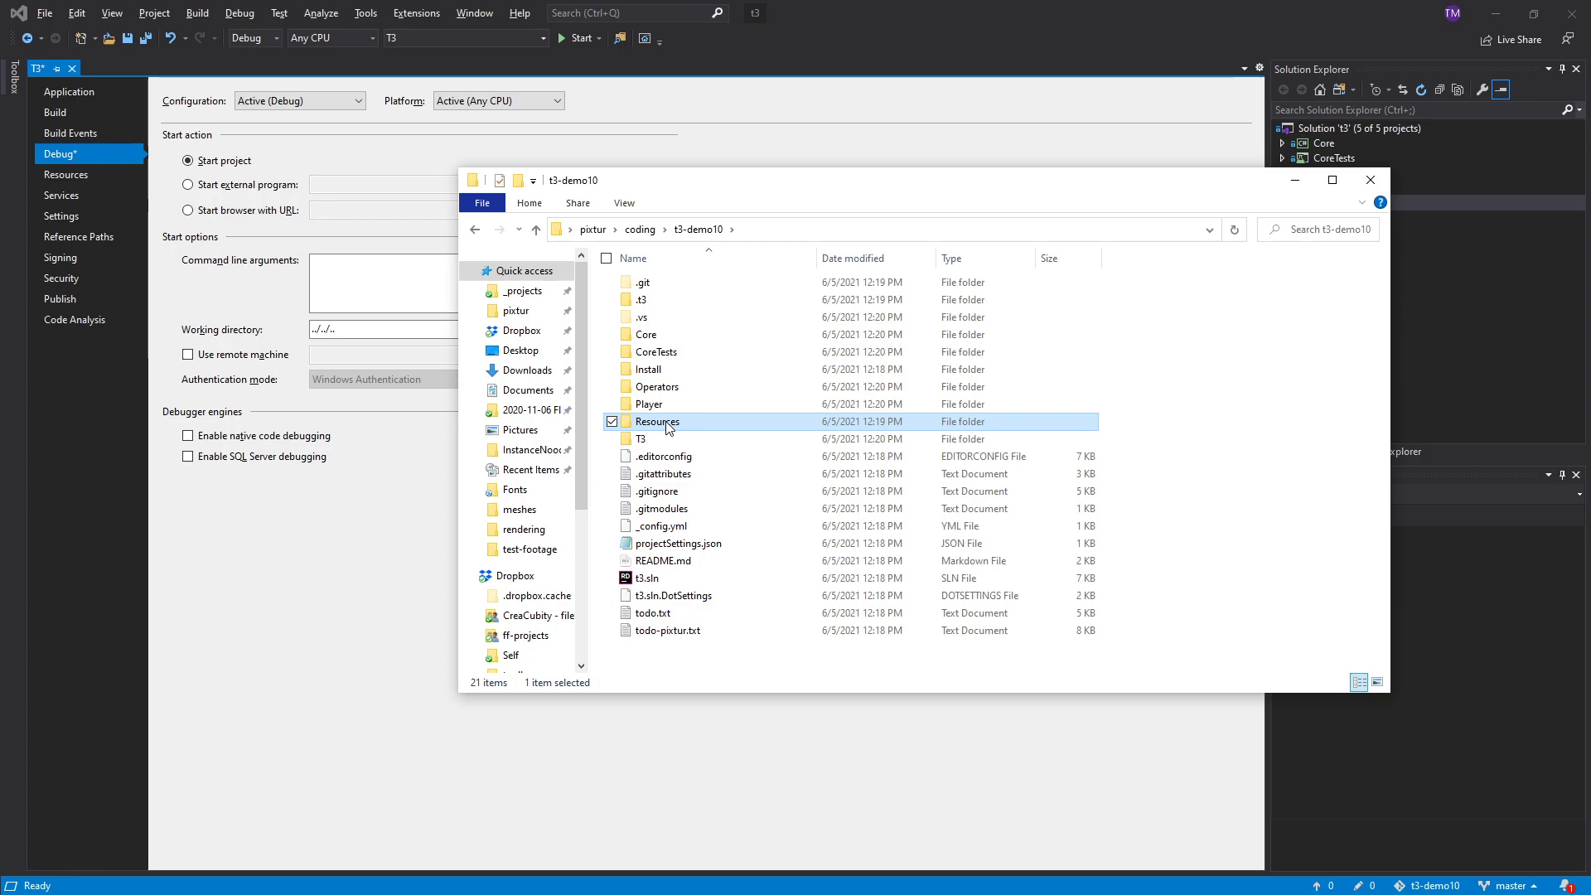
{"action": "left_click", "coordinate": [880, 105]}
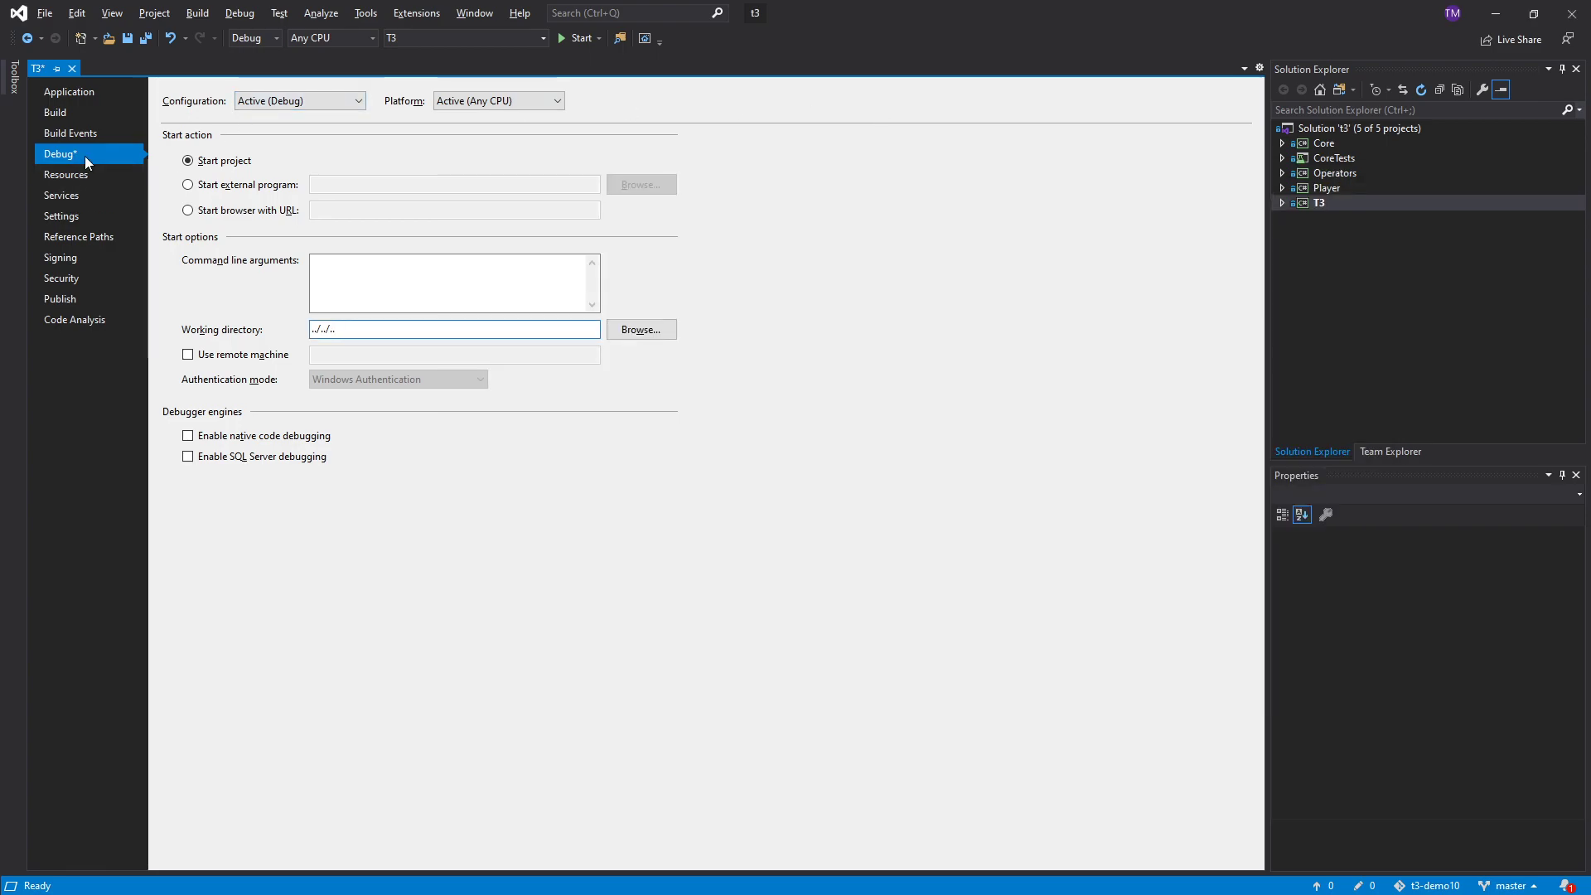
Save with Ctrl+S, close the T3 properties tab, and launch Tooll 3 with Start
{"action": "key", "text": "ctrl+s"}
{"action": "left_click", "coordinate": [70, 69]}
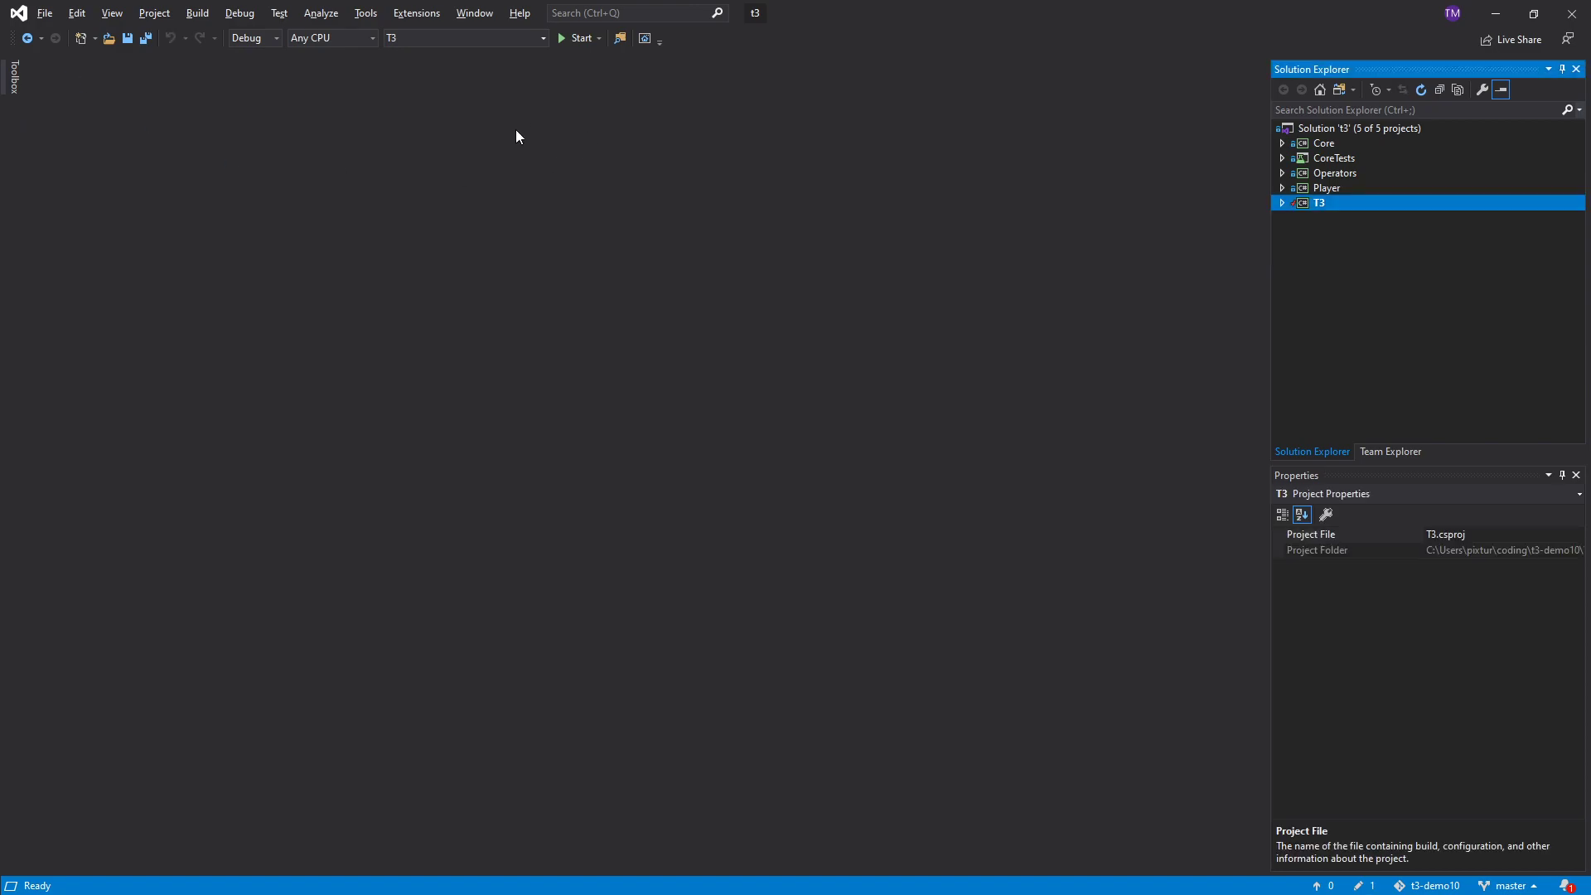
{"action": "left_click", "coordinate": [576, 41]}
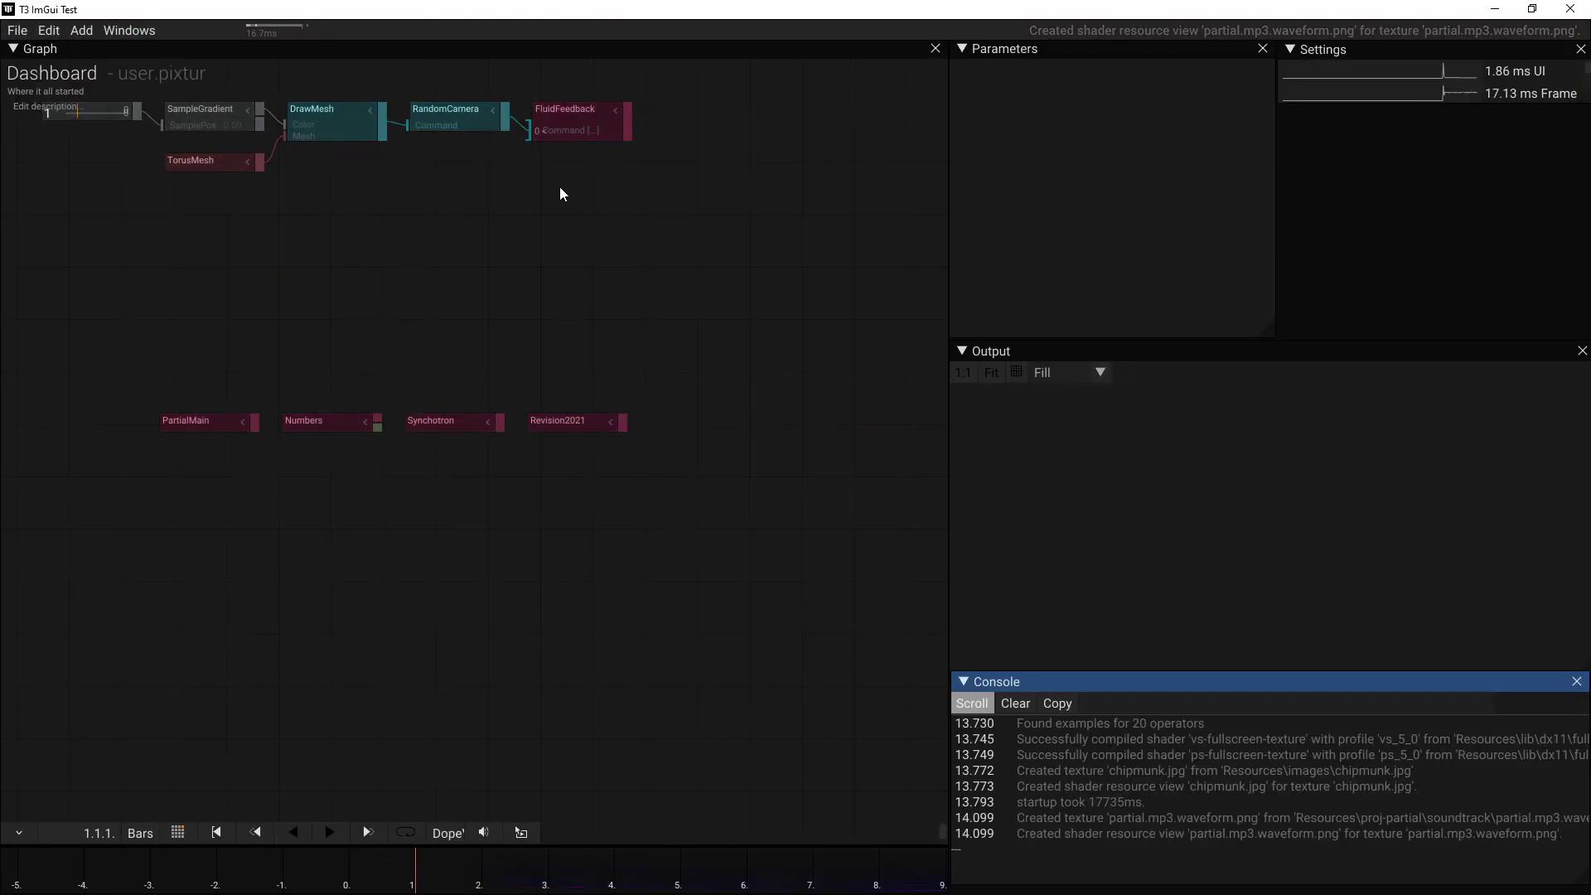
Select the FluidFeedback node to show its output, then drag the leftmost node left
{"action": "left_click_drag", "start_coordinate": [559, 187], "coordinate": [628, 387]}
{"action": "left_click", "coordinate": [634, 334]}
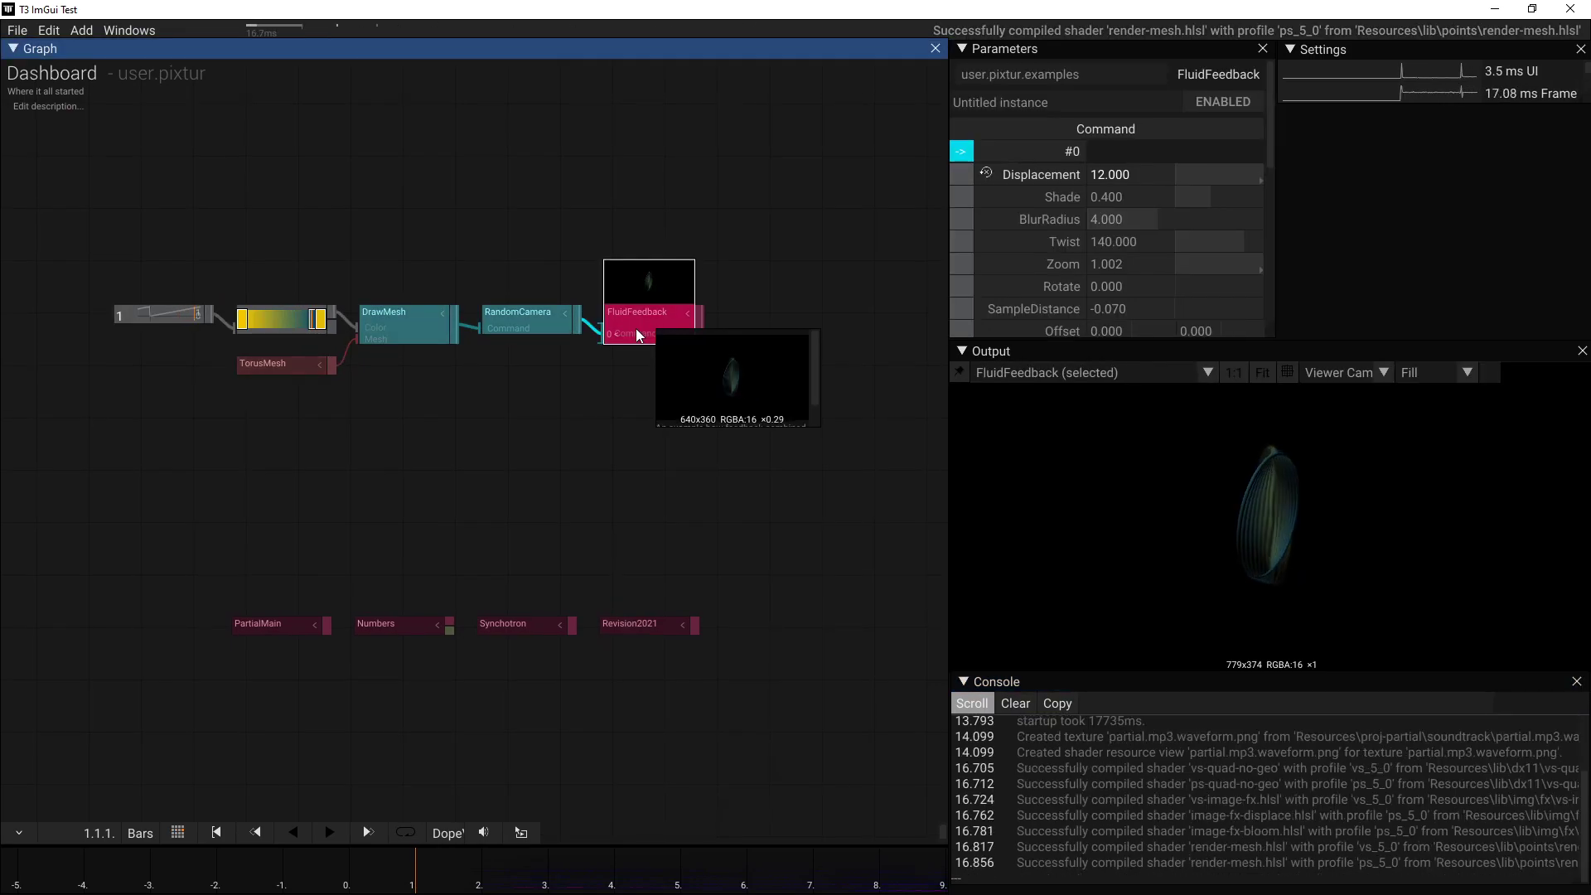
{"action": "left_click", "coordinate": [651, 462]}
{"action": "left_click", "coordinate": [653, 319]}
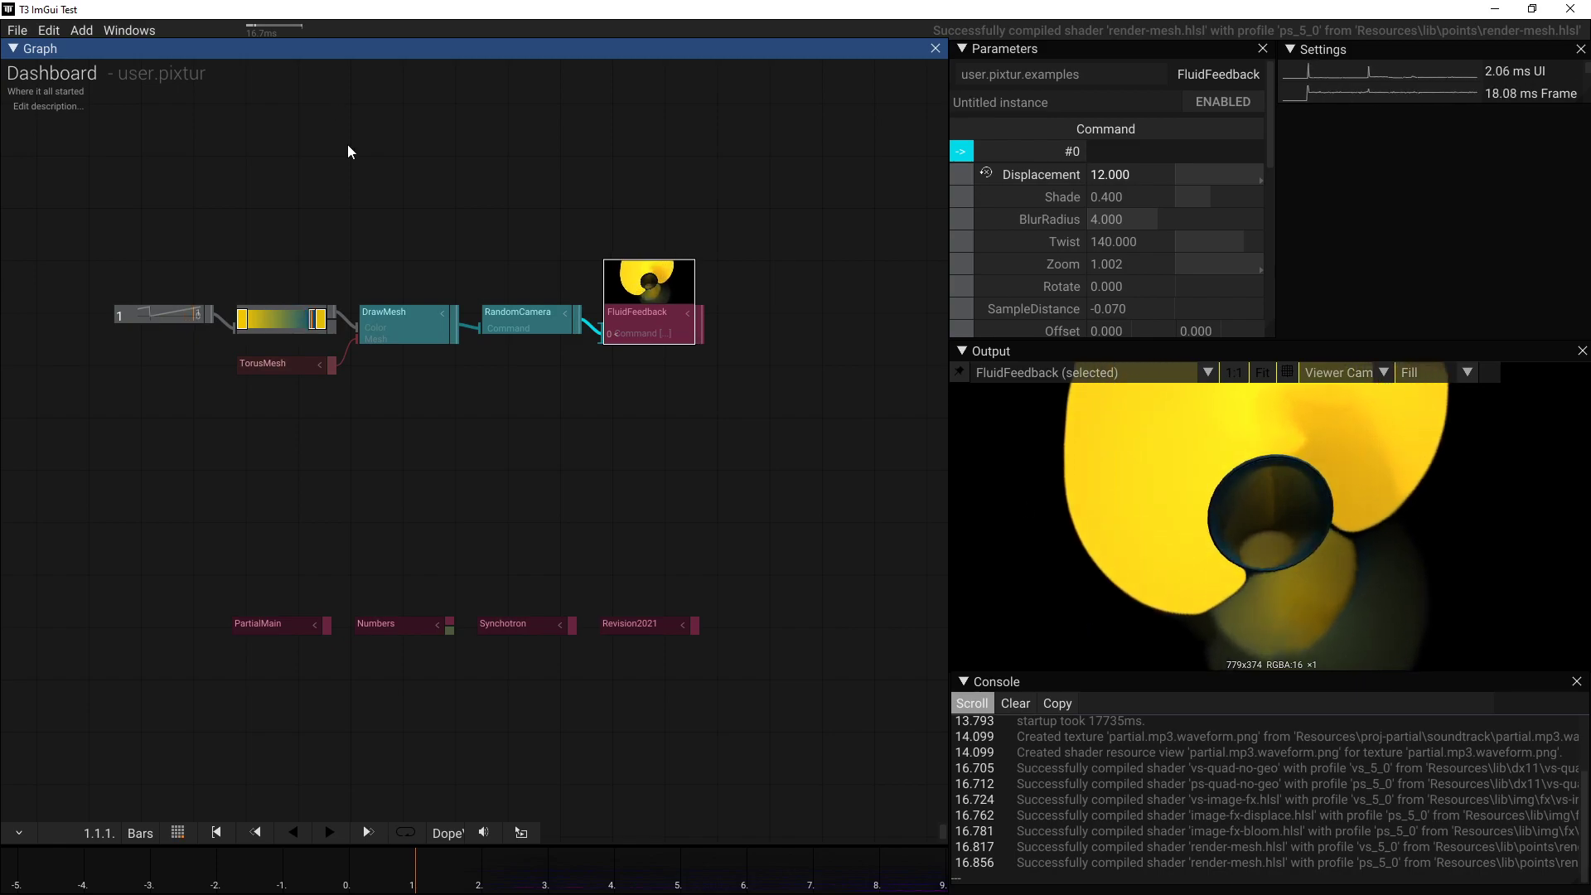
{"action": "mouse_move", "coordinate": [150, 314]}
{"action": "left_mouse_down"}
{"action": "mouse_move", "coordinate": [39, 316]}
{"action": "mouse_move", "coordinate": [79, 376]}
{"action": "left_mouse_up"}
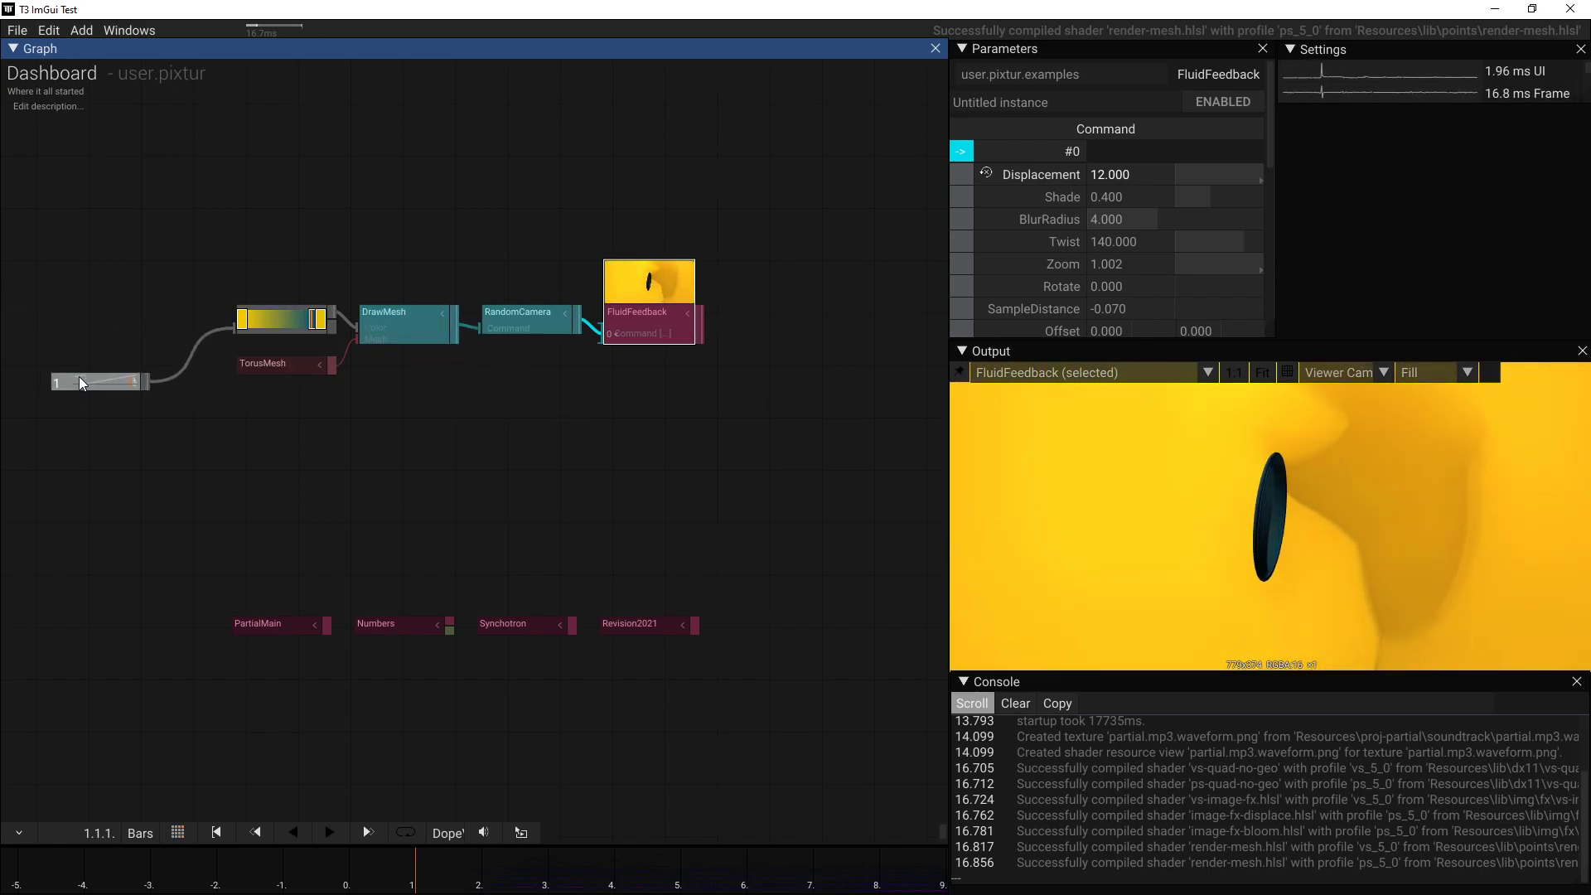
{"action": "scroll", "coordinate": [275, 688], "scroll_direction": "up", "scroll_amount": 2}
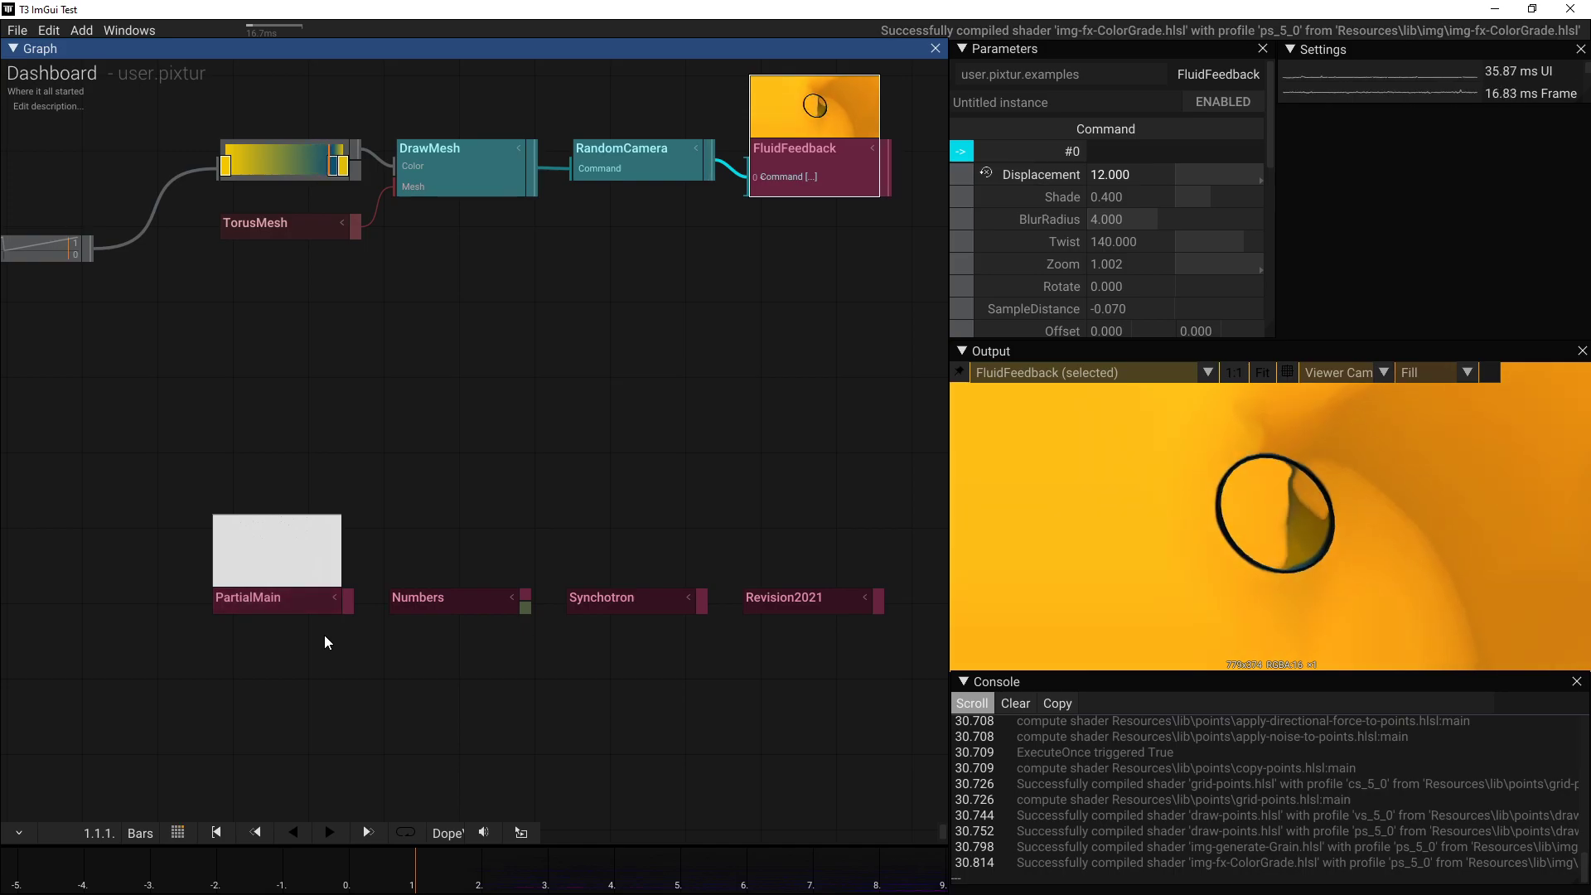
Select the PartialMain node, pin it to the Output window, and scrub playback forward
{"action": "left_click", "coordinate": [279, 582]}
{"action": "left_click", "coordinate": [960, 372]}
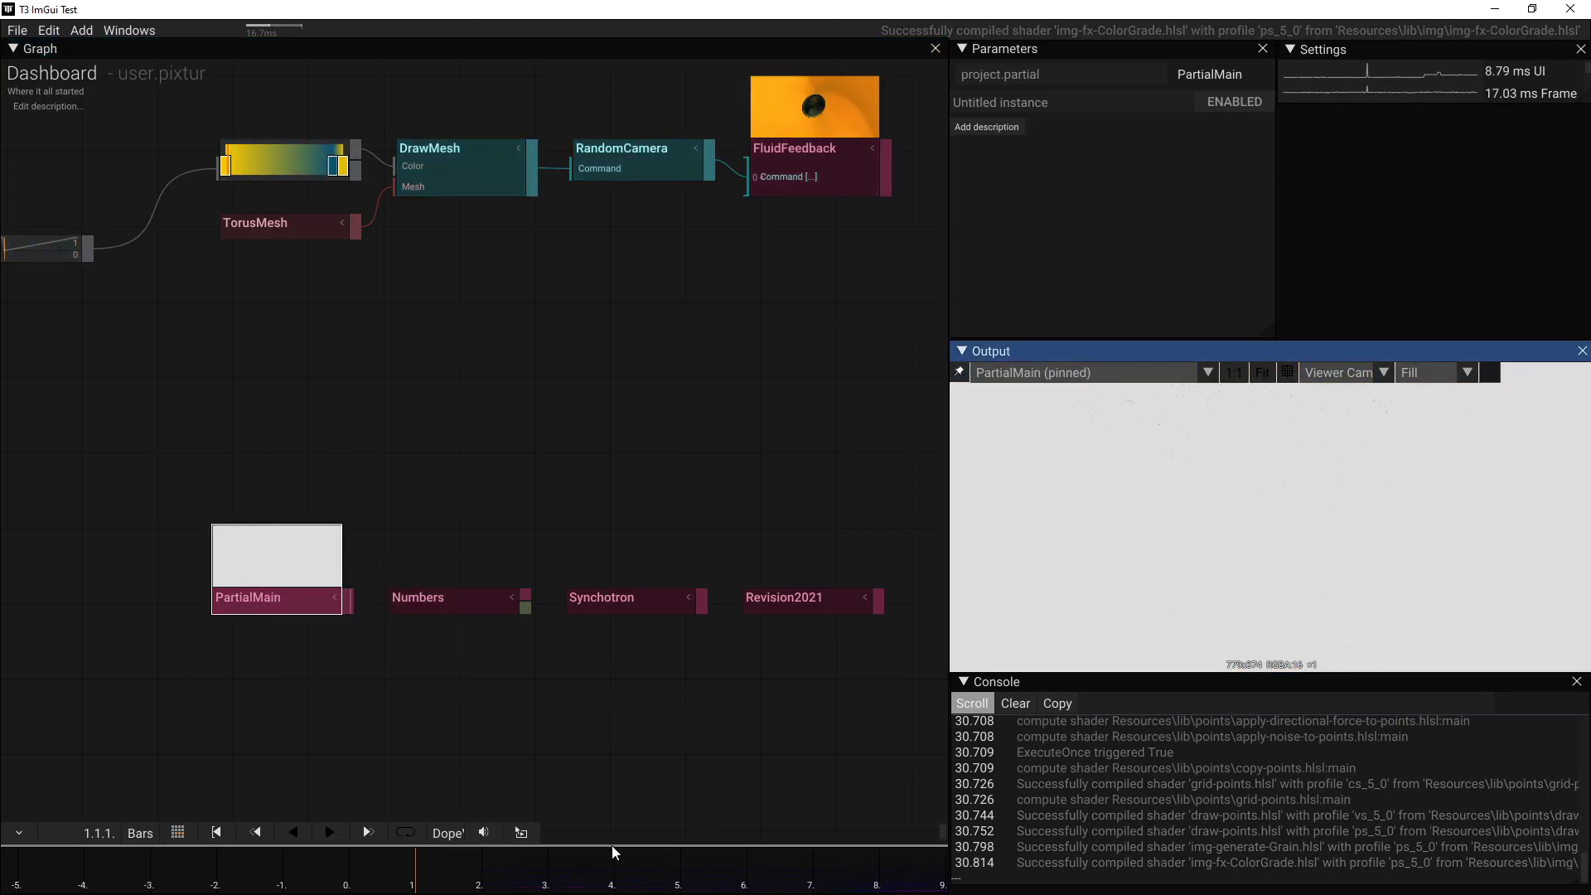
{"action": "scroll", "coordinate": [694, 866], "scroll_direction": "down", "scroll_amount": 5}
{"action": "mouse_move", "coordinate": [694, 865]}
{"action": "left_mouse_down"}
{"action": "mouse_move", "coordinate": [368, 882]}
{"action": "mouse_move", "coordinate": [711, 880]}
{"action": "left_mouse_up"}
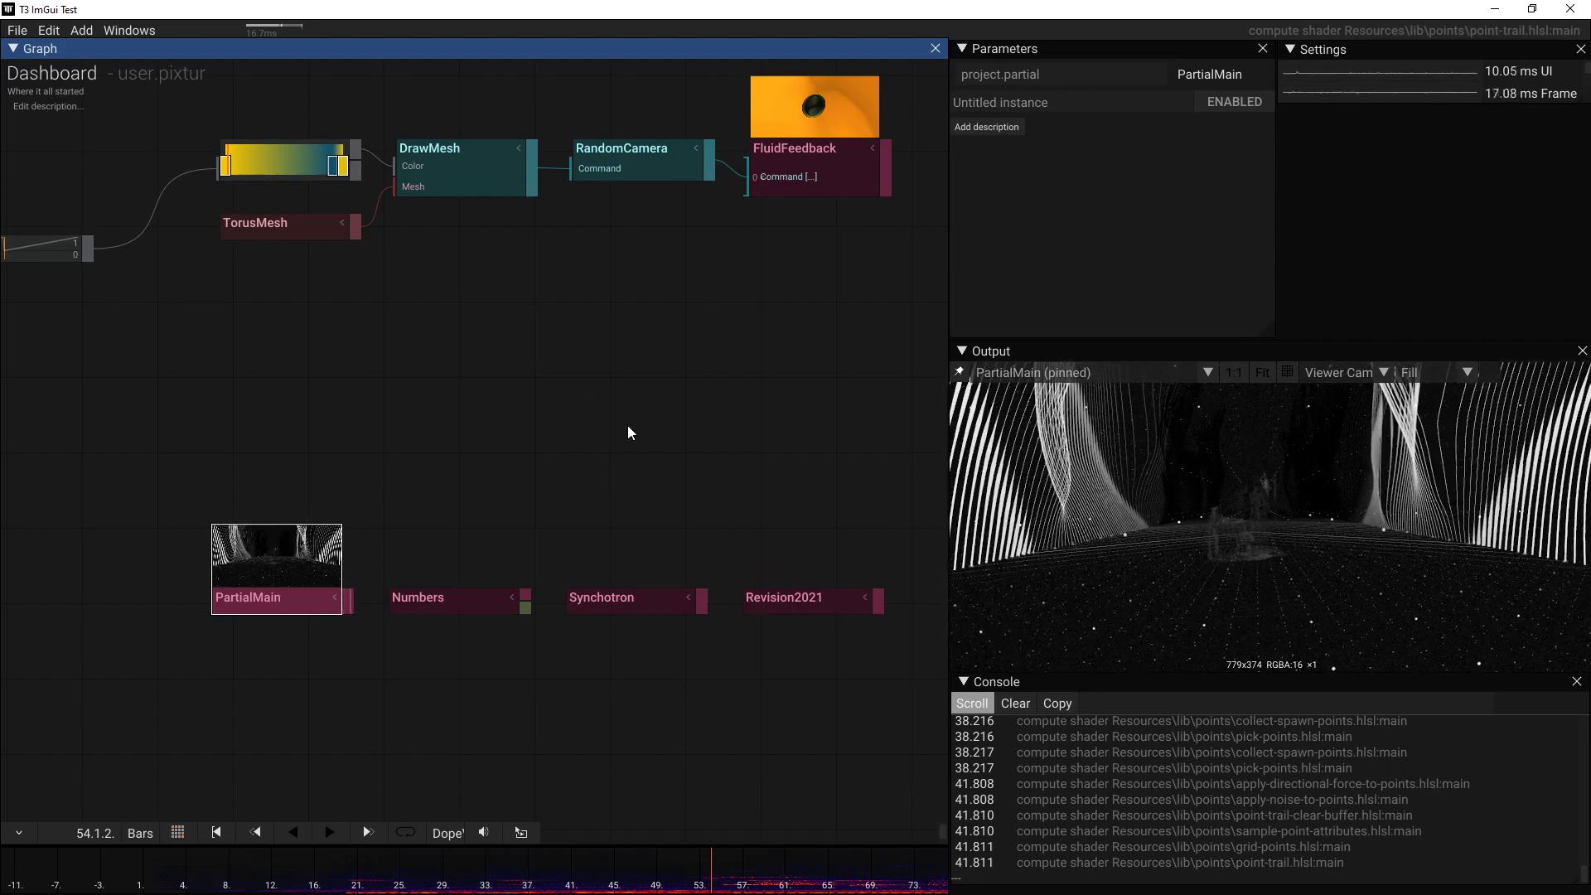
{"action": "scroll", "coordinate": [598, 489], "scroll_direction": "down", "scroll_amount": 3}
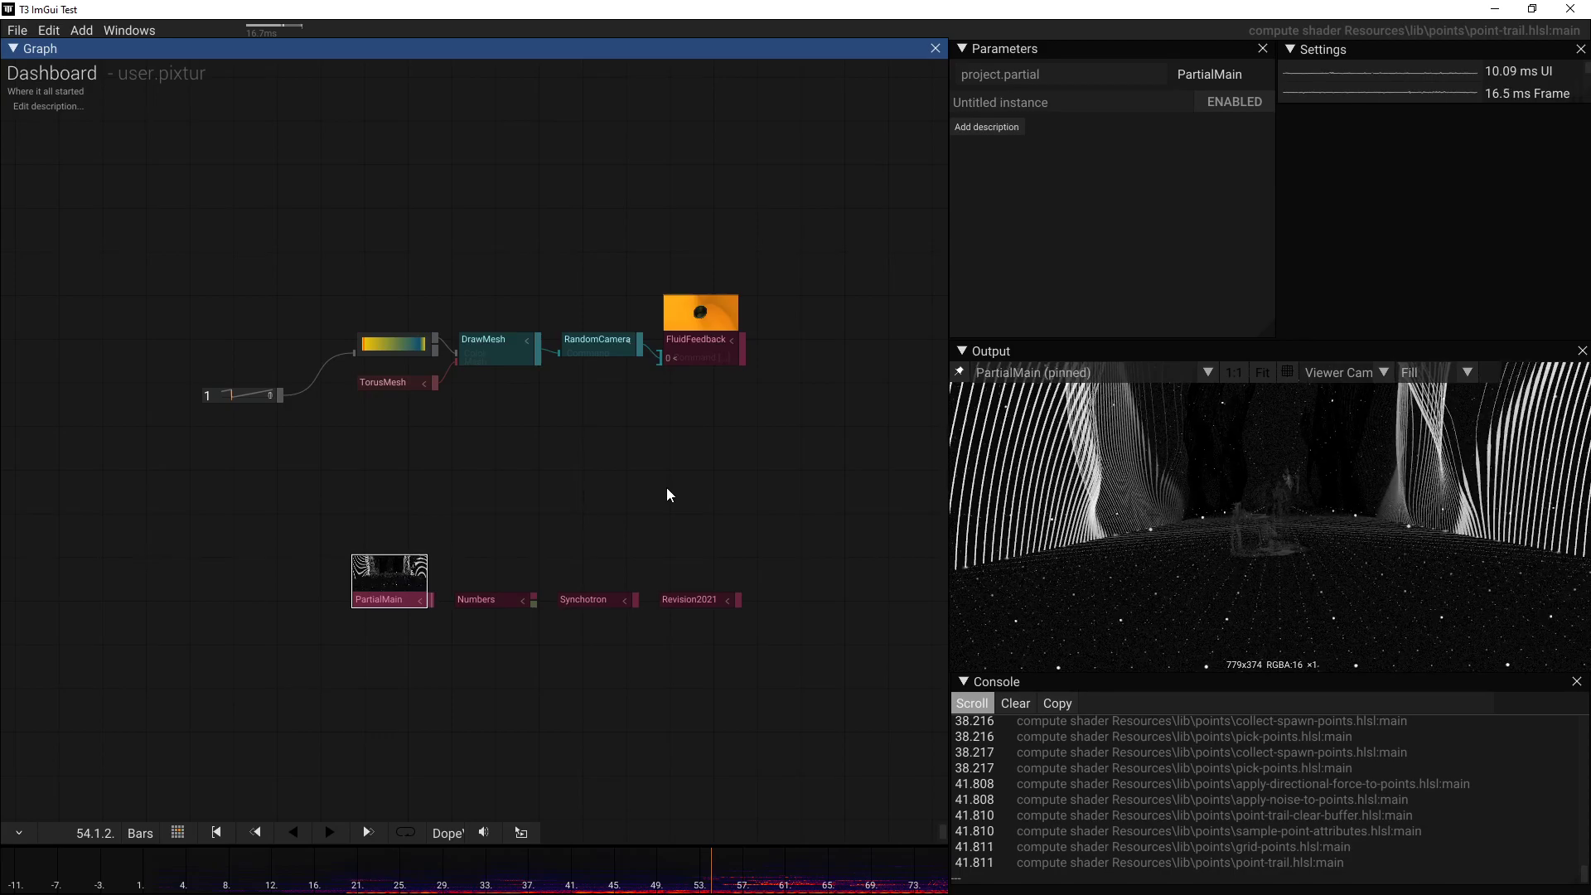